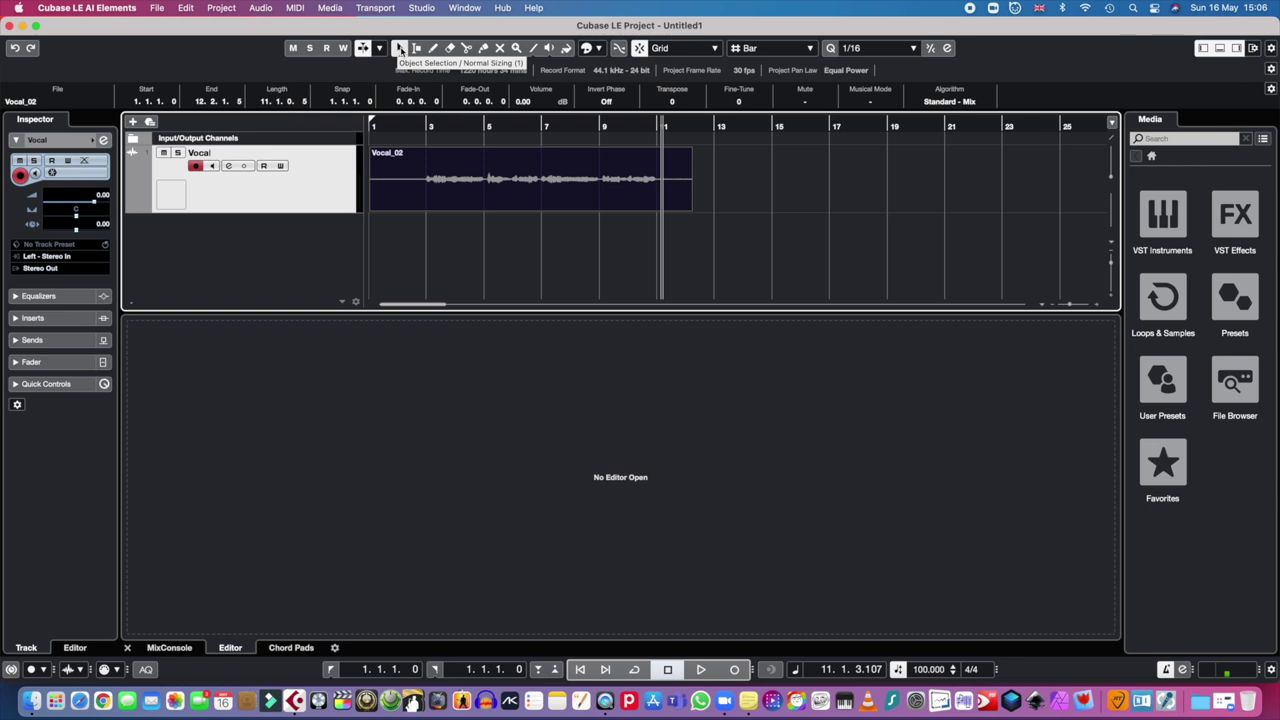
Set the left and right locators to bars 5 and 7 and return the cursor to the project start
left_click(506, 130)
left_click_drag(488, 122, 537, 122)
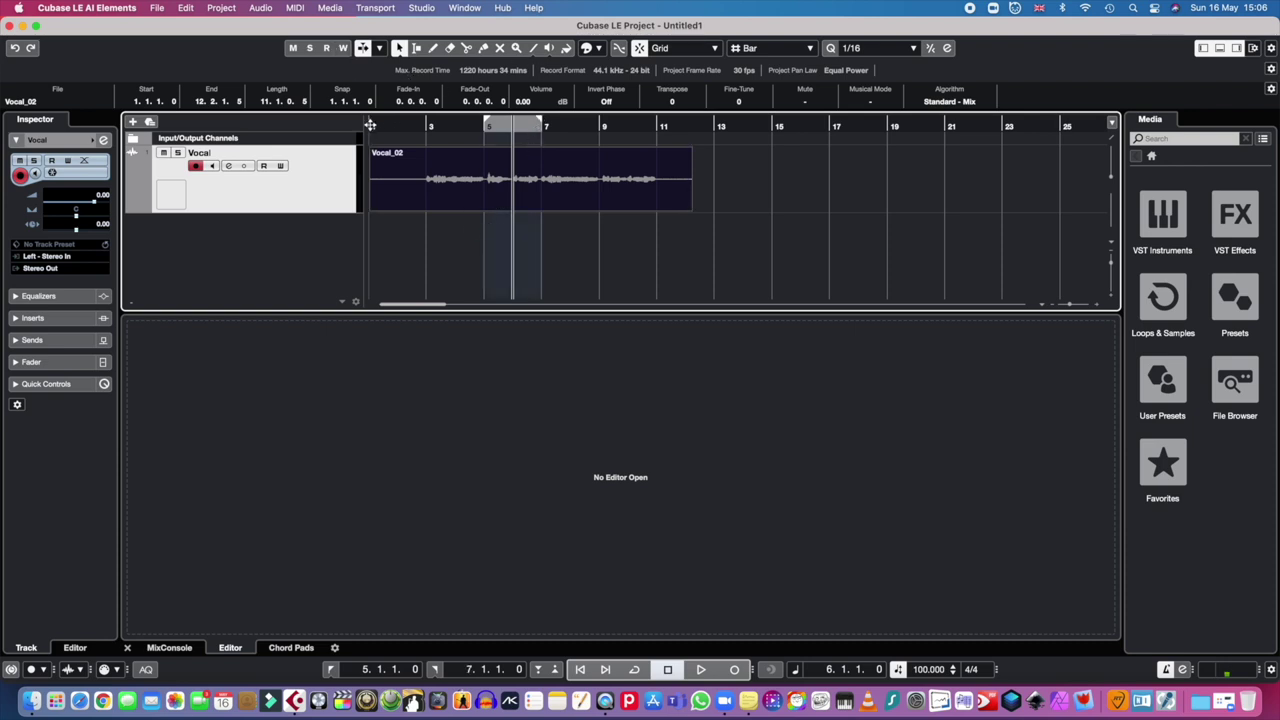
left_click(581, 671)
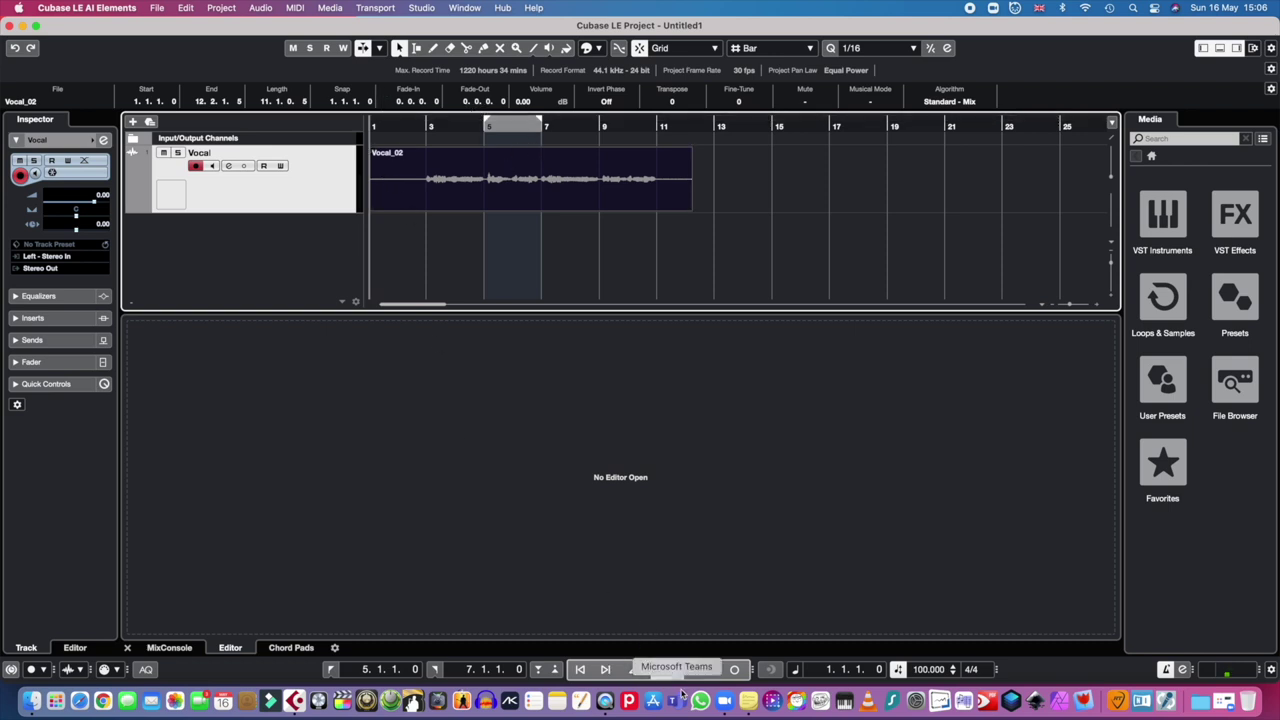
Play back the Vocal recording from bar 3 to hear the section between the locators, and return to the project start
left_click(428, 138)
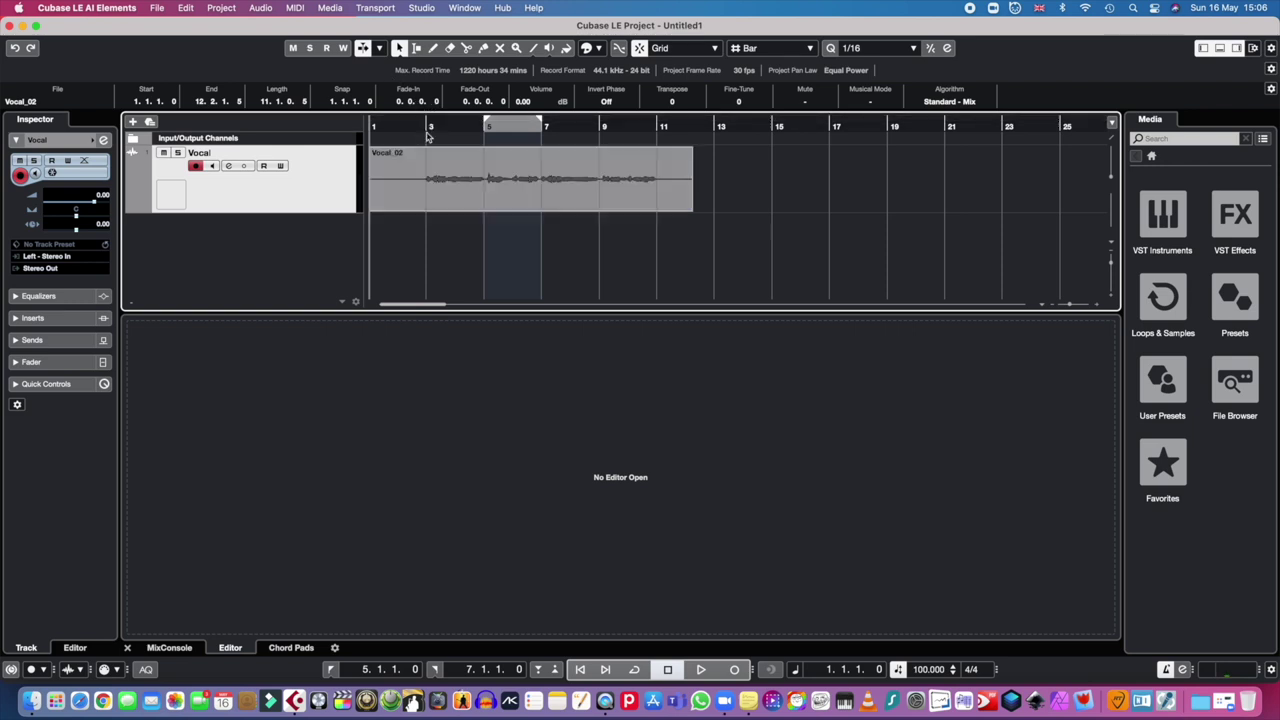
left_click(427, 123)
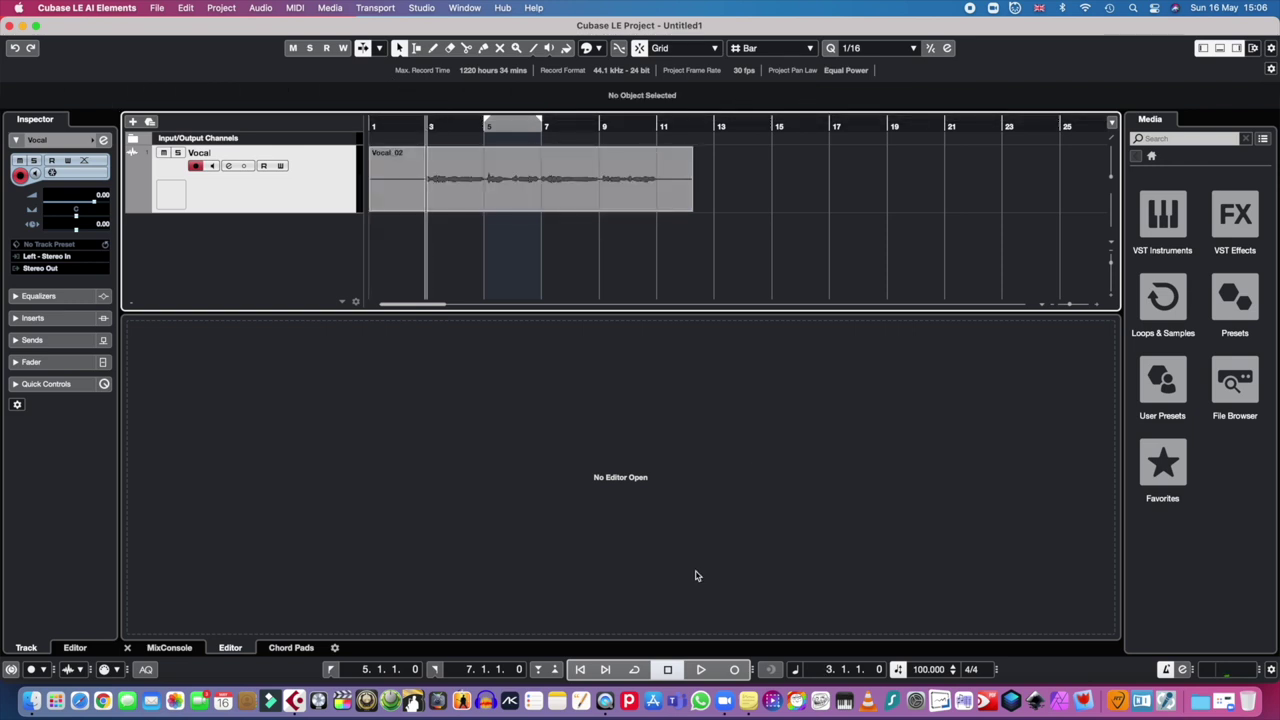
left_click(703, 672)
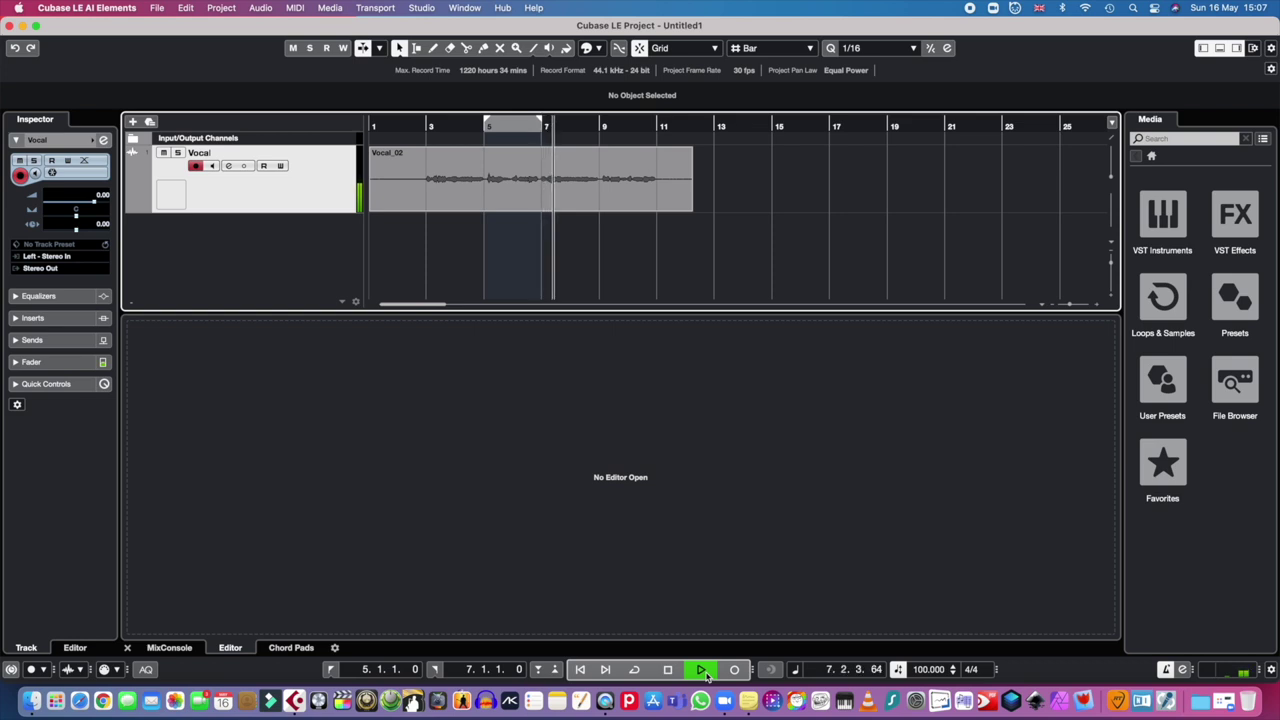
left_click(703, 671)
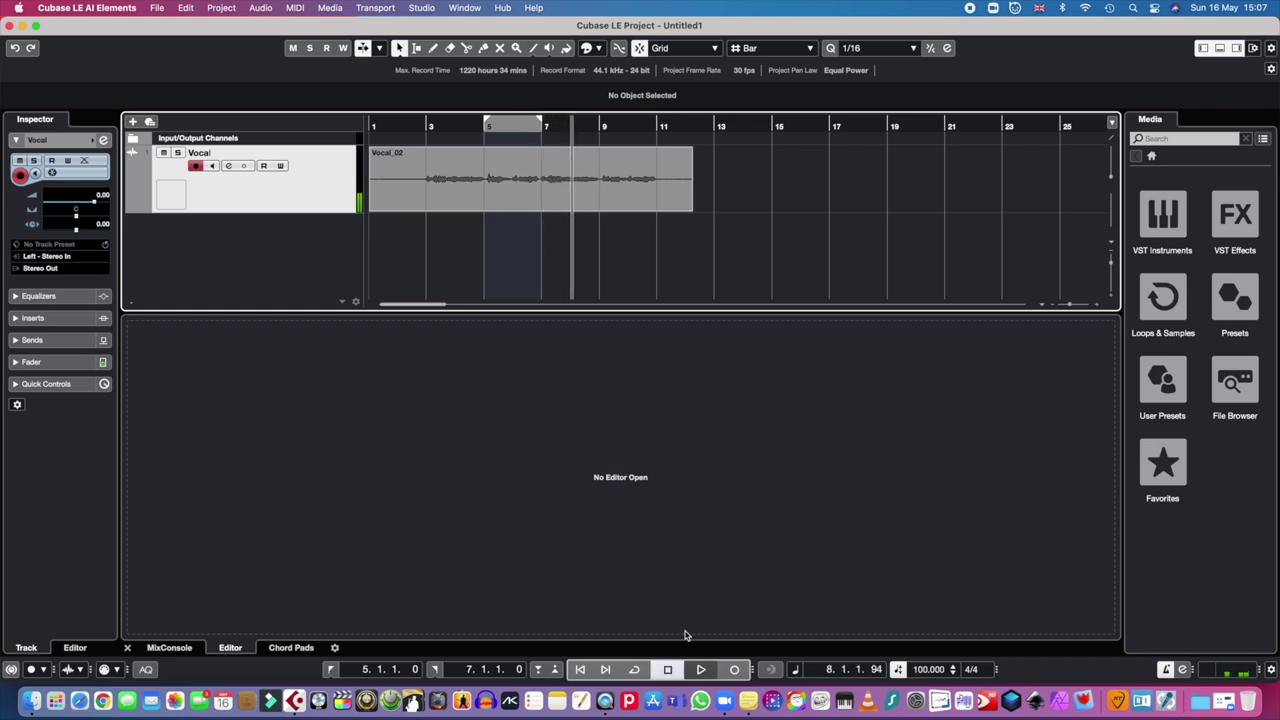
left_click(580, 669)
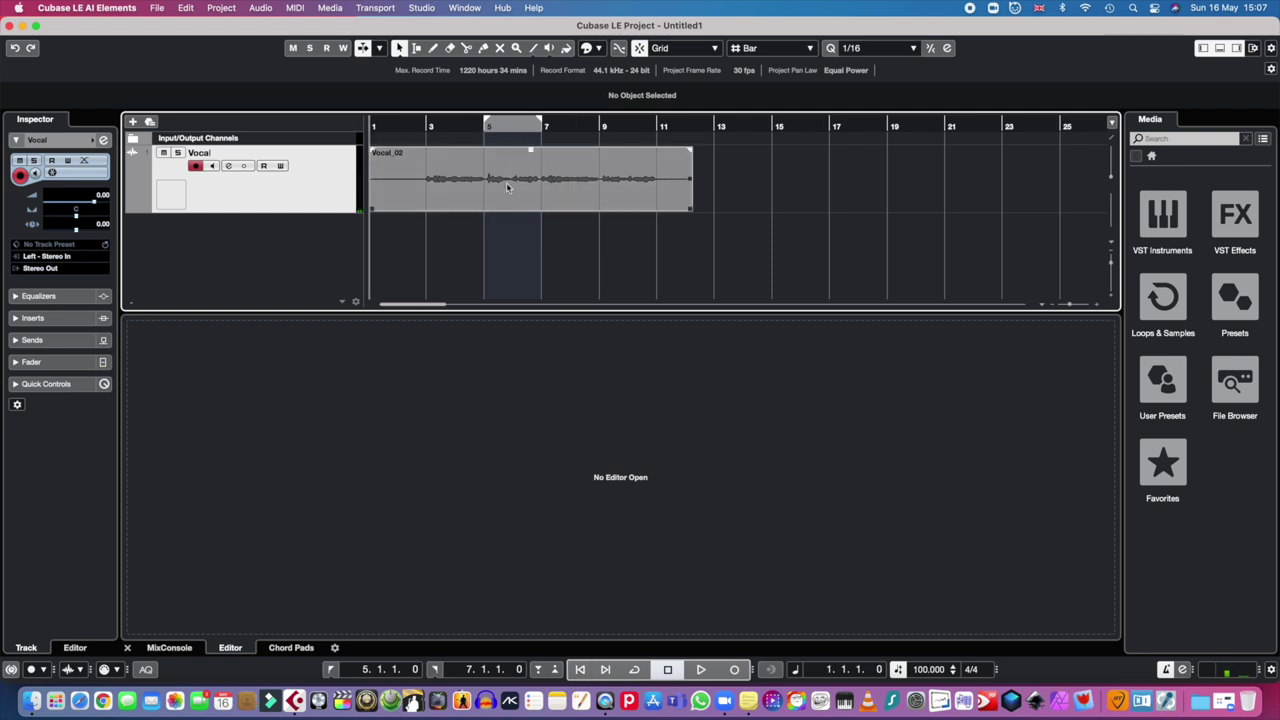
left_click(734, 669)
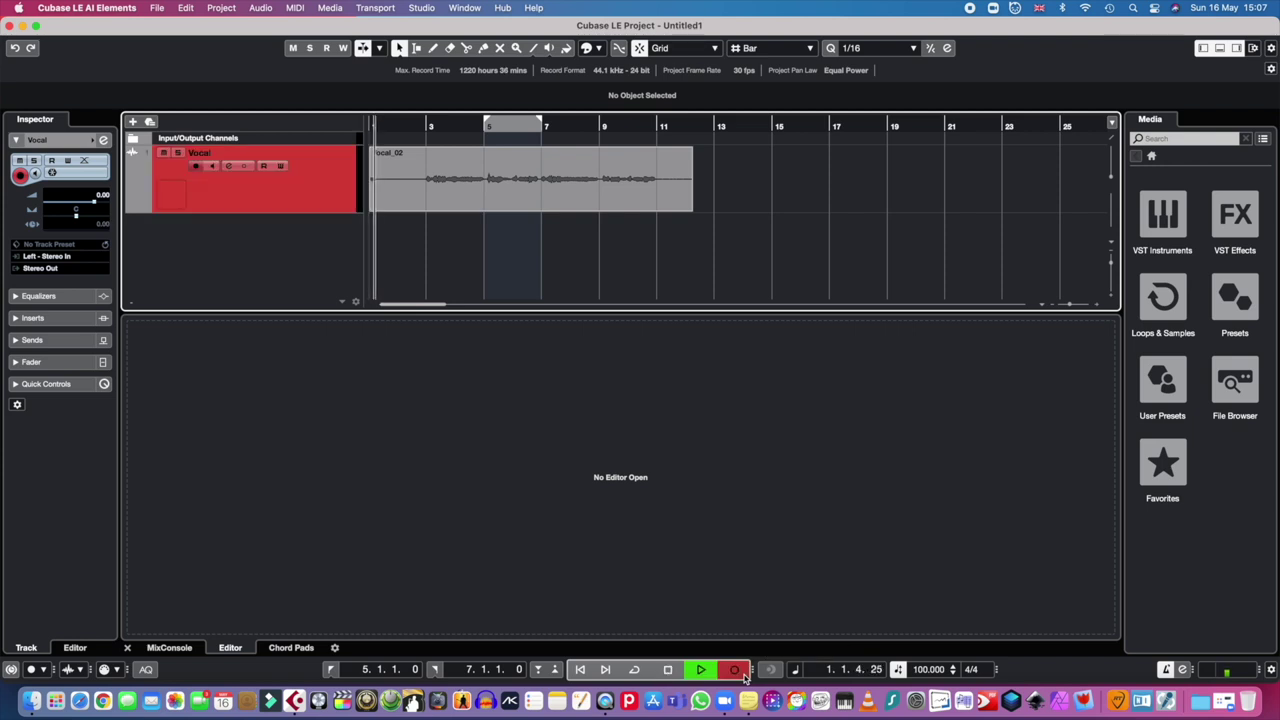
left_click(668, 670)
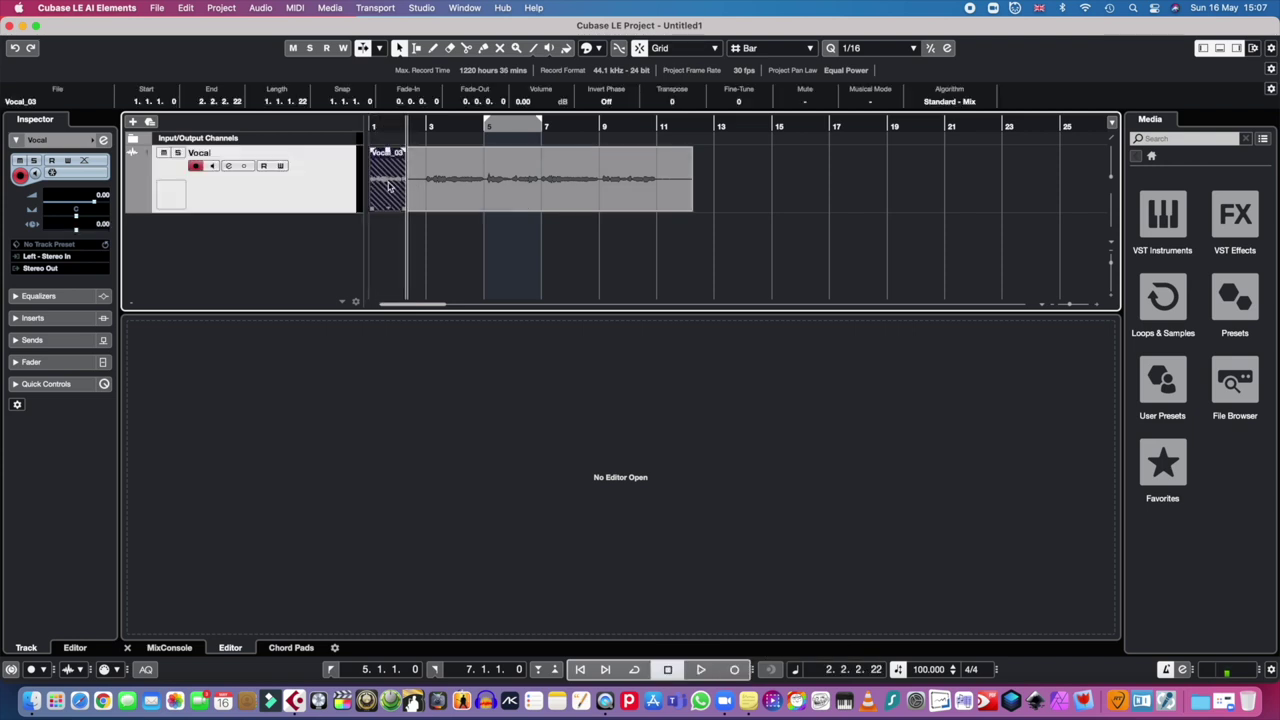
key("Delete")
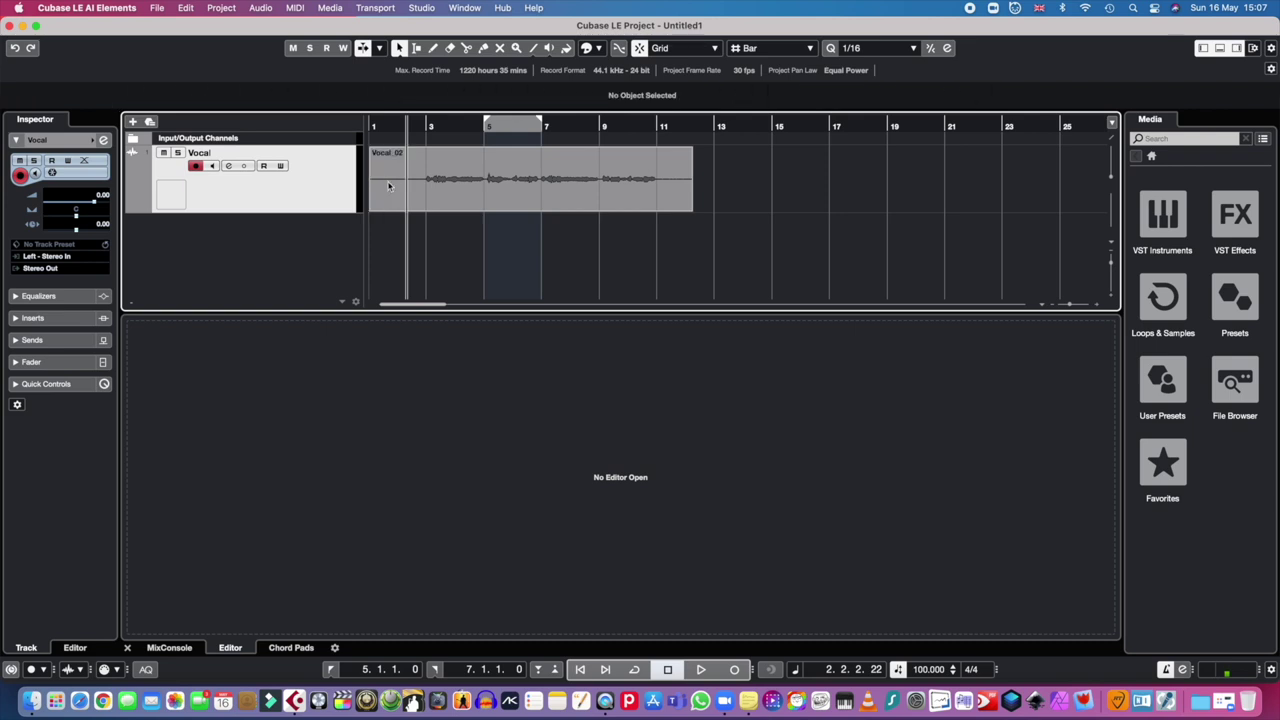
Return the cursor to the project start and enable both punch in and punch out at the locators
left_click(579, 669)
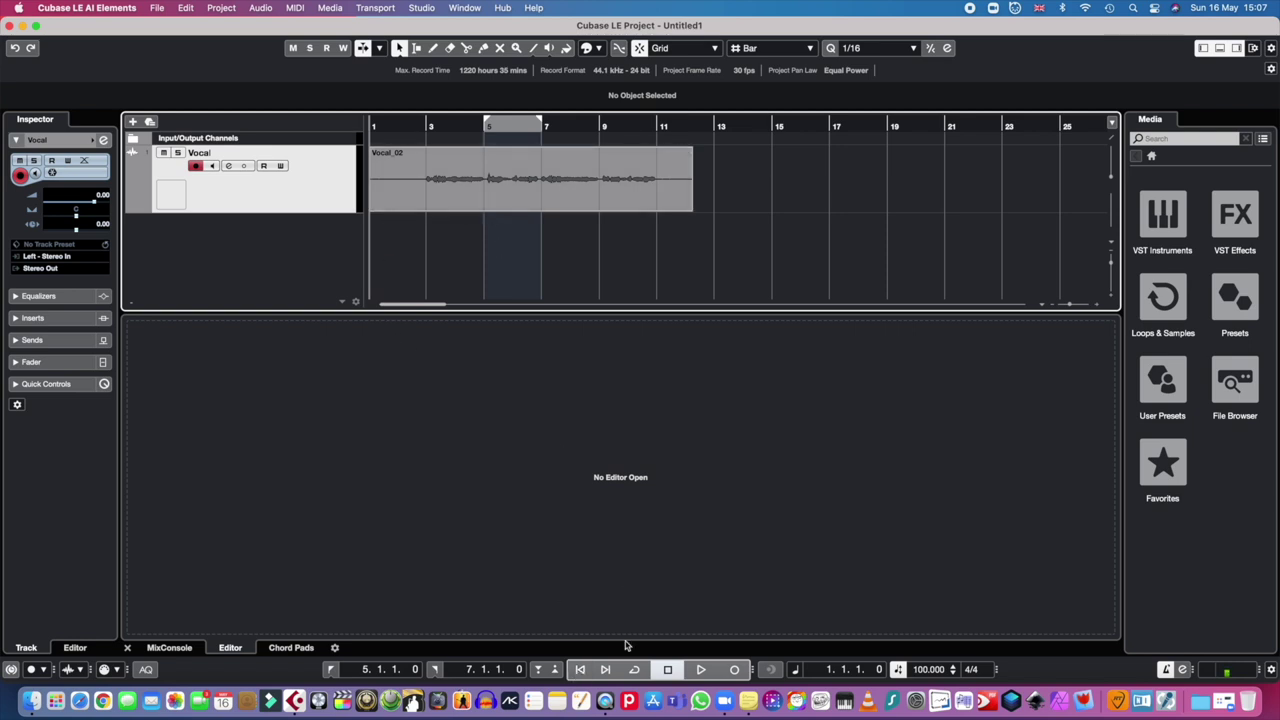
left_click(538, 672)
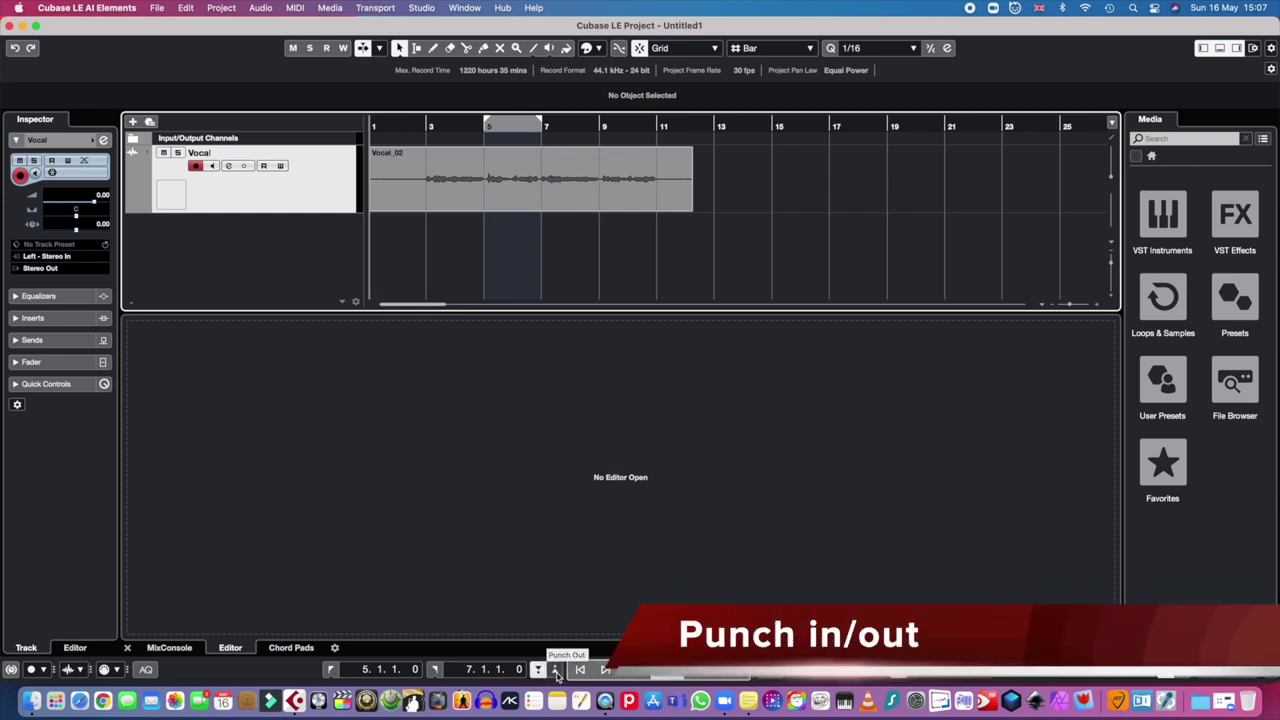
left_click(553, 671)
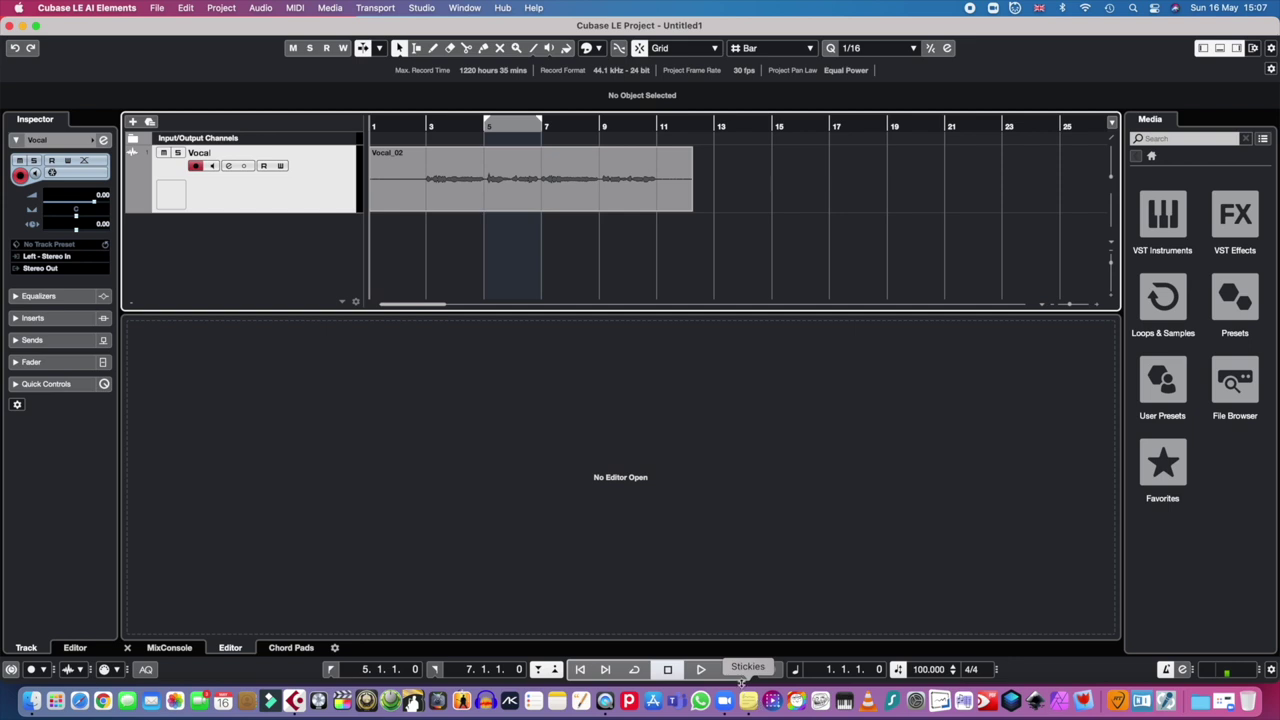
left_click(735, 670)
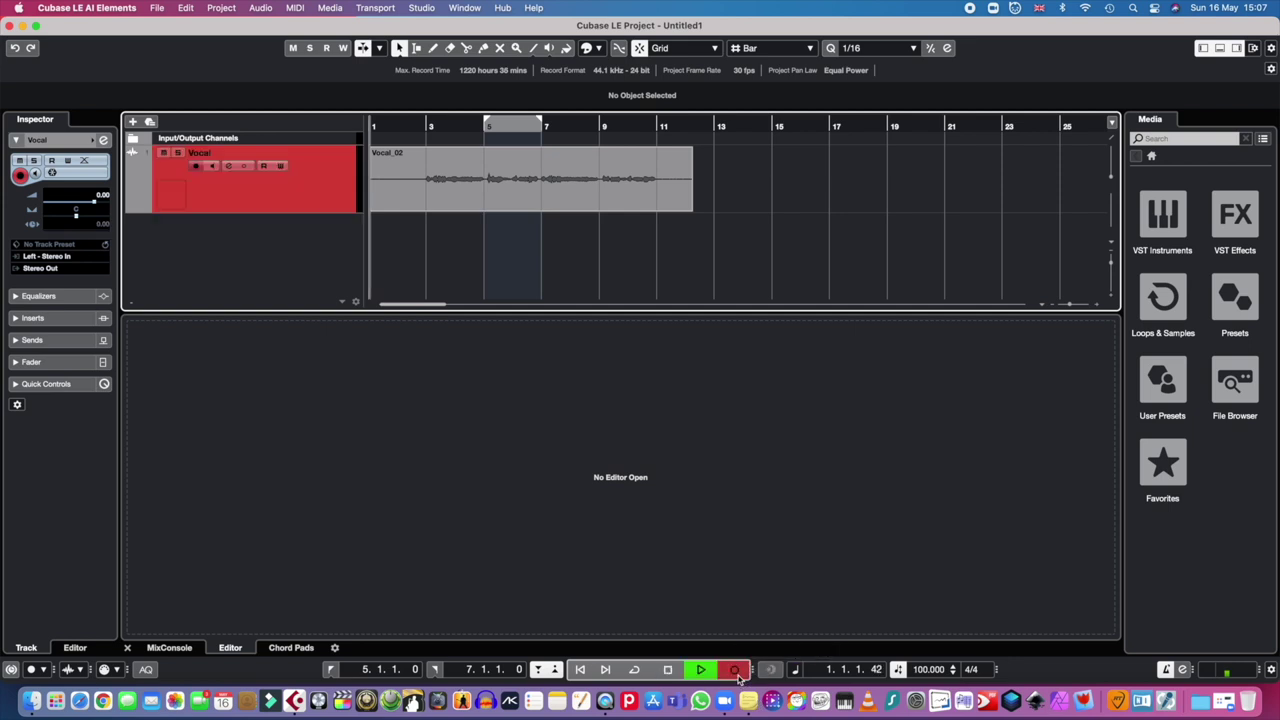
left_click(668, 670)
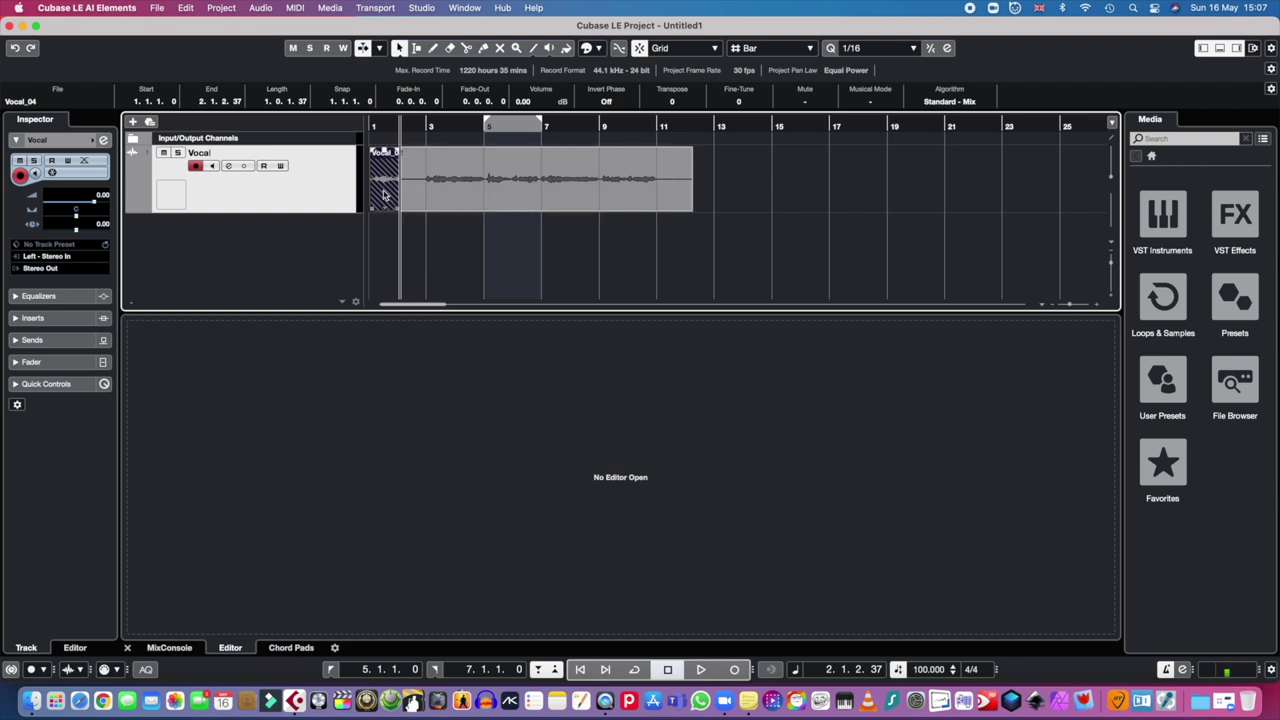
key("Delete")
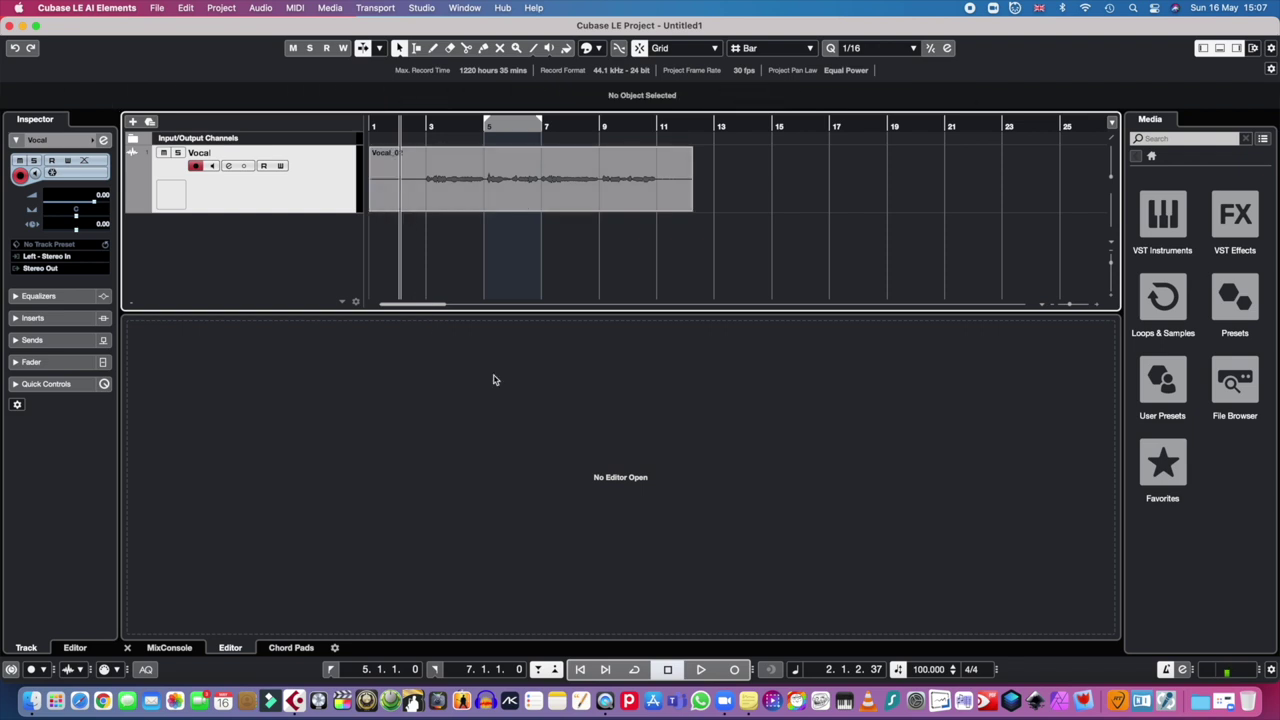
Run the transport from the project start and record a replacement vocal take between bars 5 and 7
left_click(580, 670)
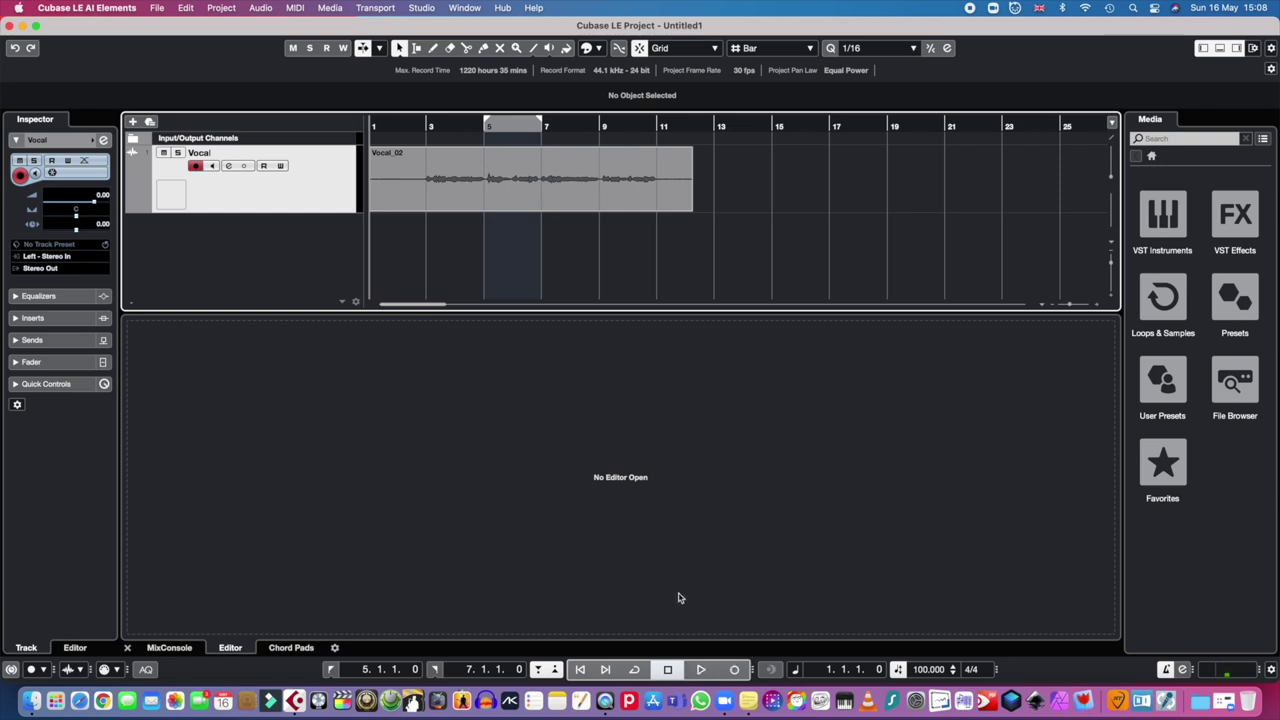
key("space")
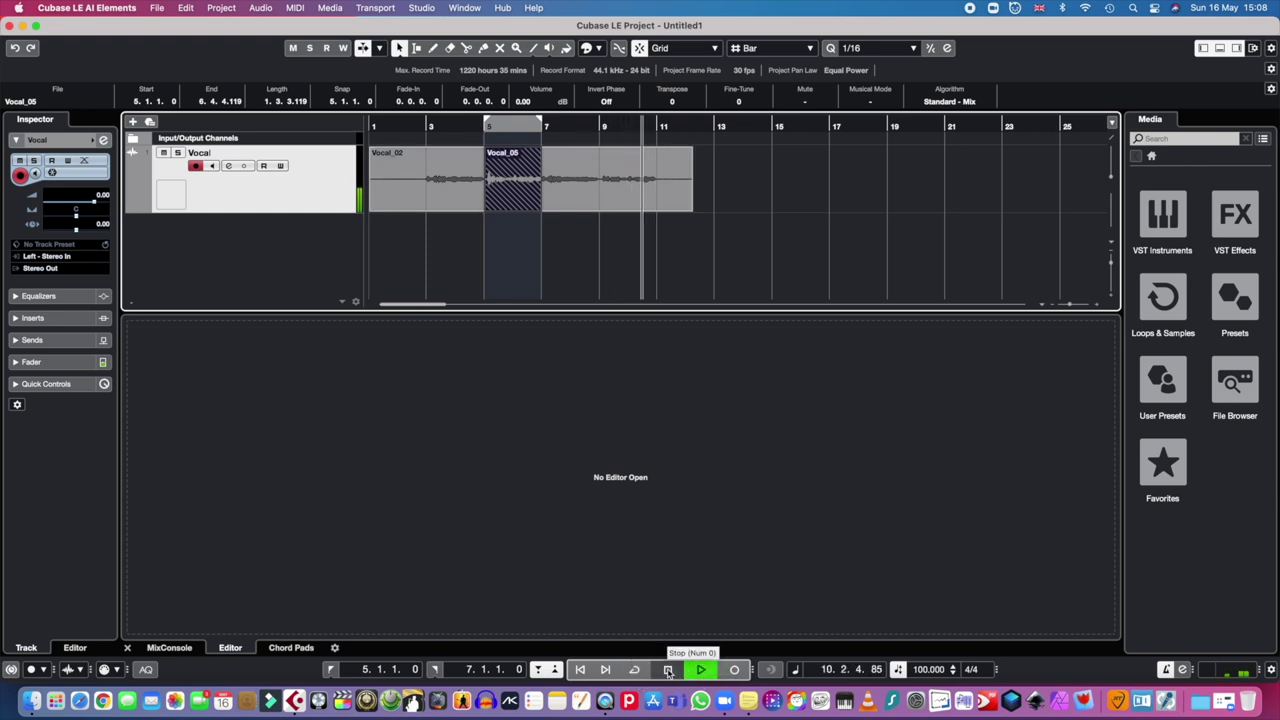
key("space")
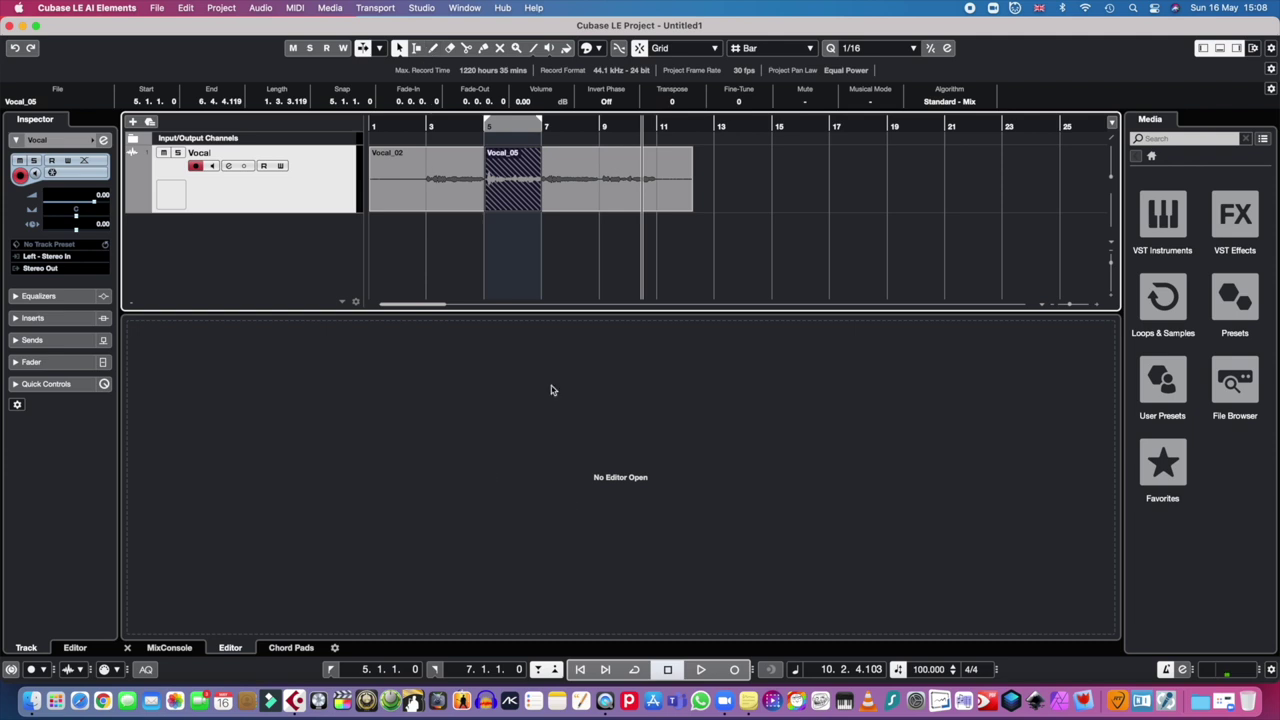
Move the replacement take at bars 5 to 7 onto a new audio track below the Vocal track
left_click_drag(519, 211, 517, 238)
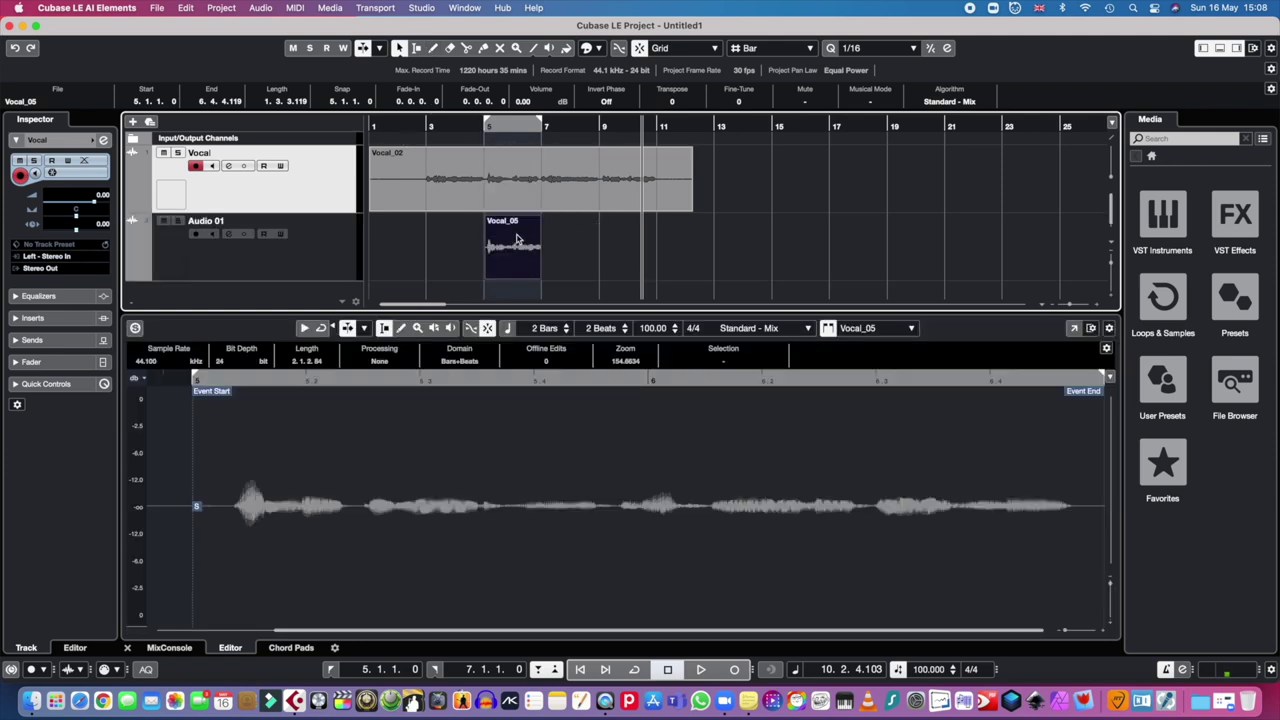
scroll(533, 257, "down", 1)
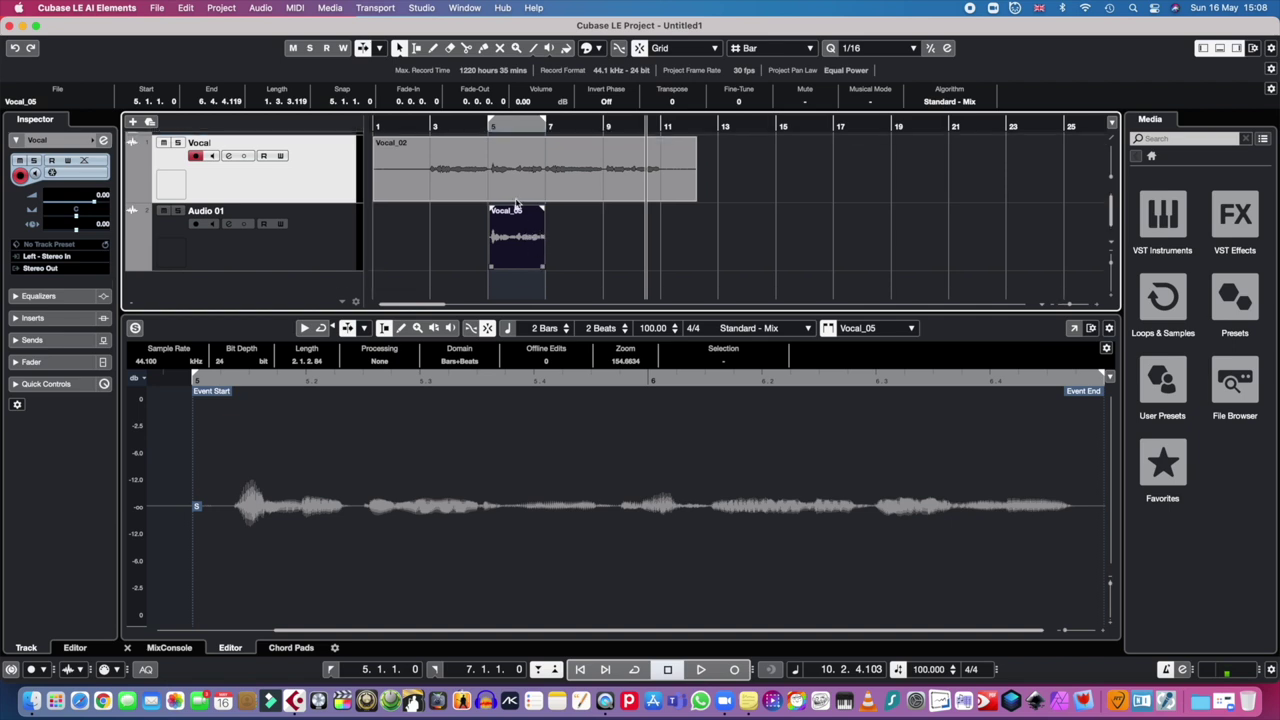
Split the original Vocal_02 event at bars 5 and 7
left_click(494, 173)
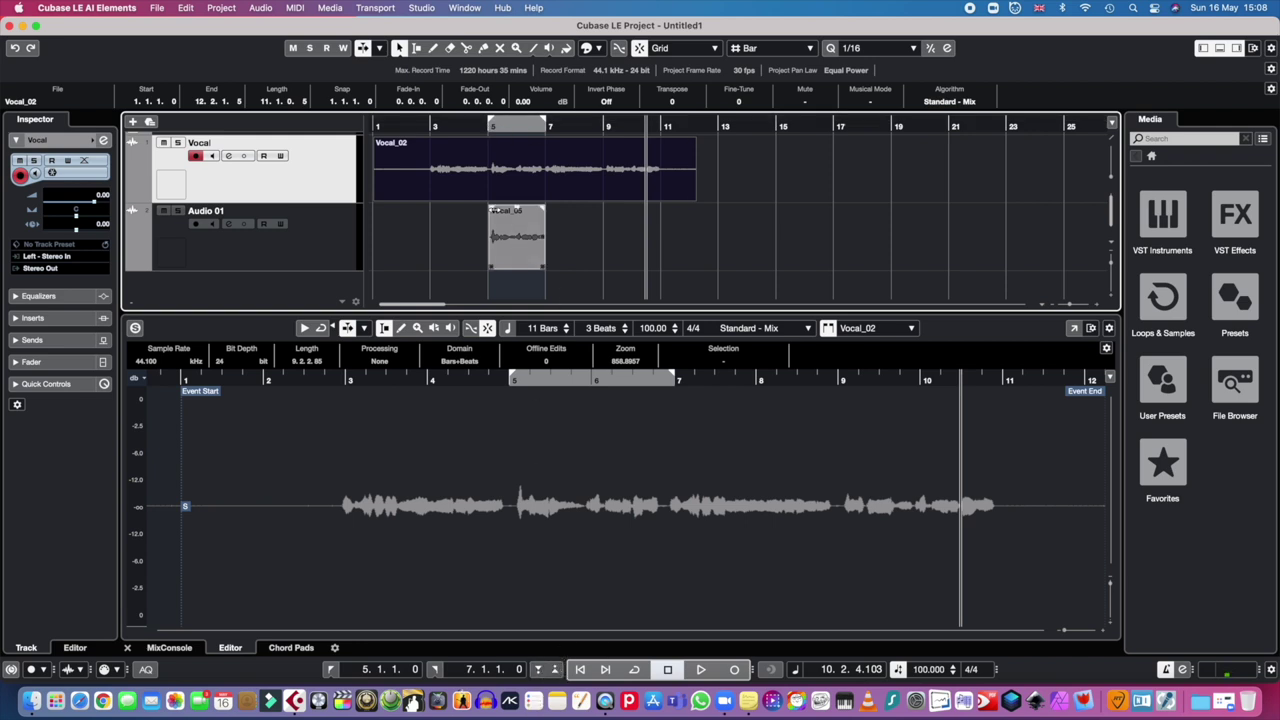
left_click(466, 48)
left_click(491, 182)
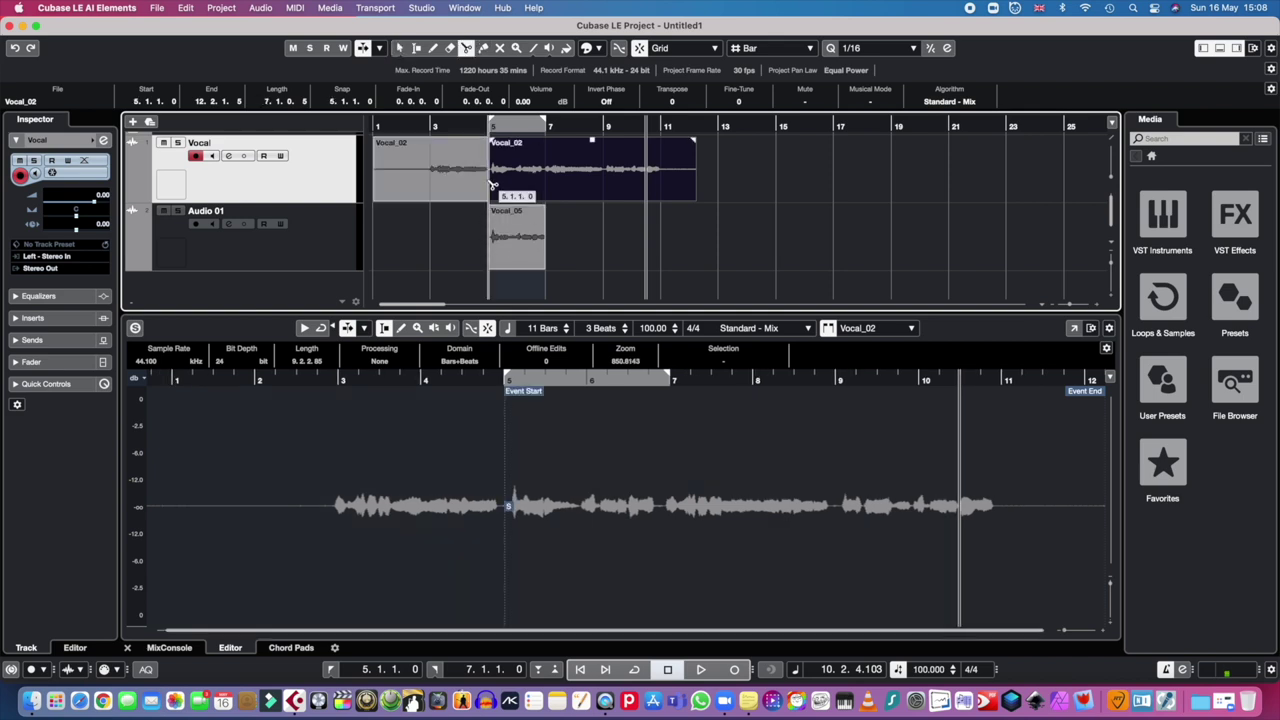
left_click(549, 190)
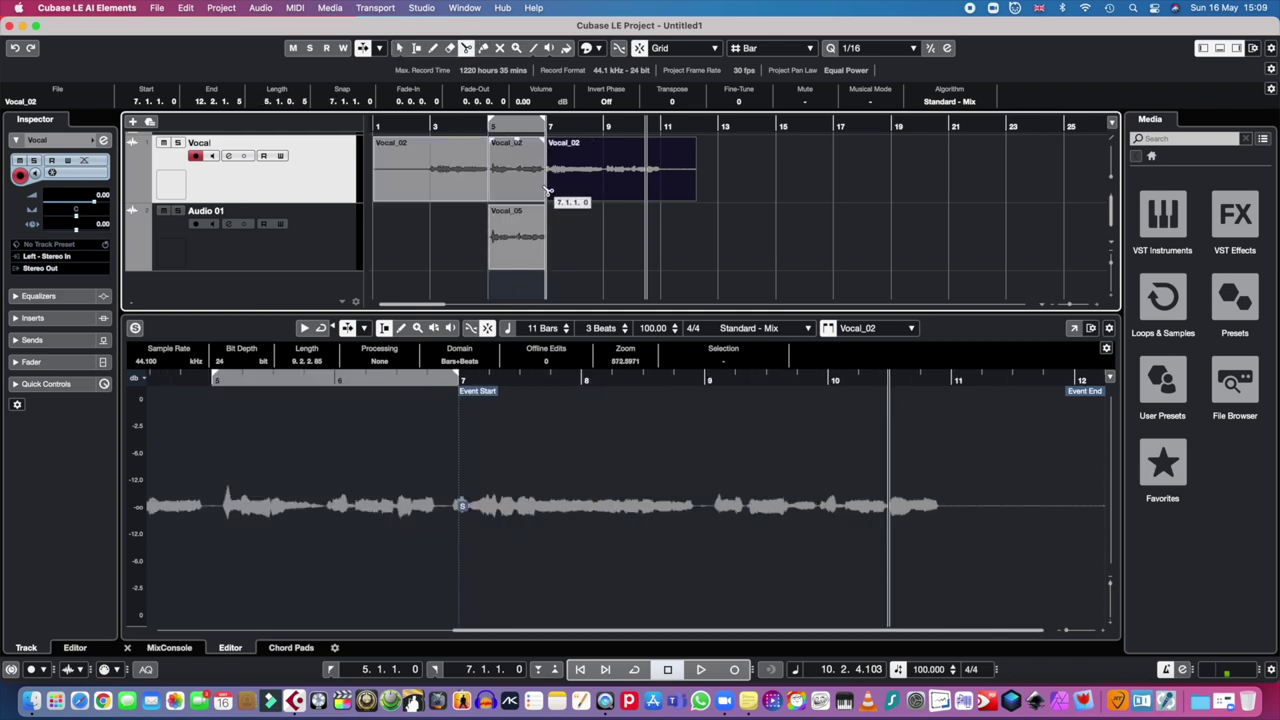
left_click(399, 48)
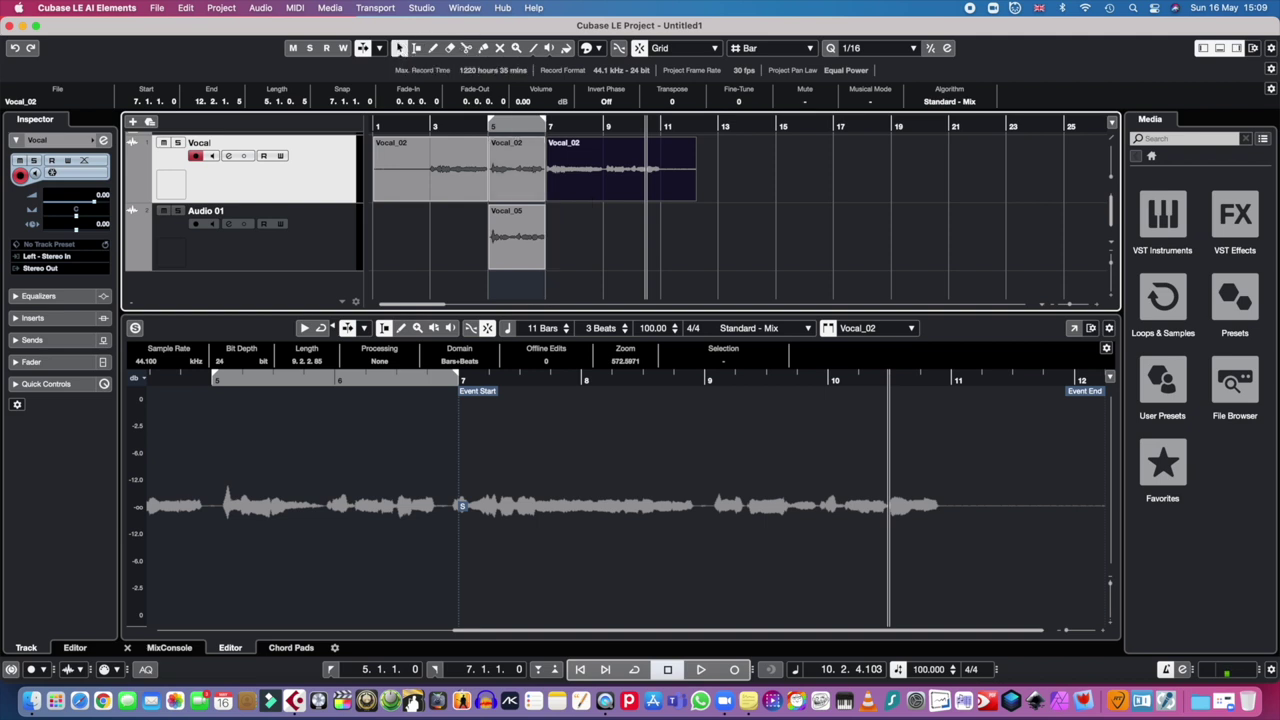
Delete the middle Vocal_02 piece and move the Vocal_05 take up into the gap on the Vocal track
left_click(527, 163)
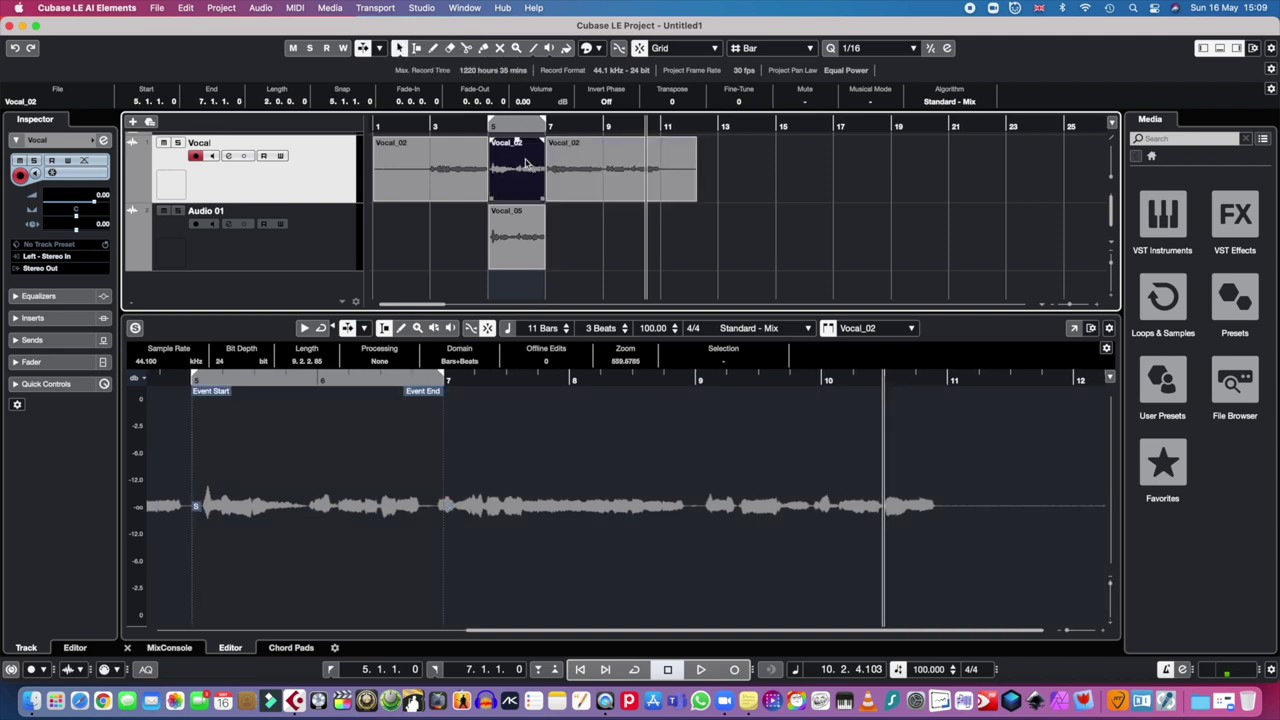
key("Delete")
left_click_drag(525, 236, 527, 202)
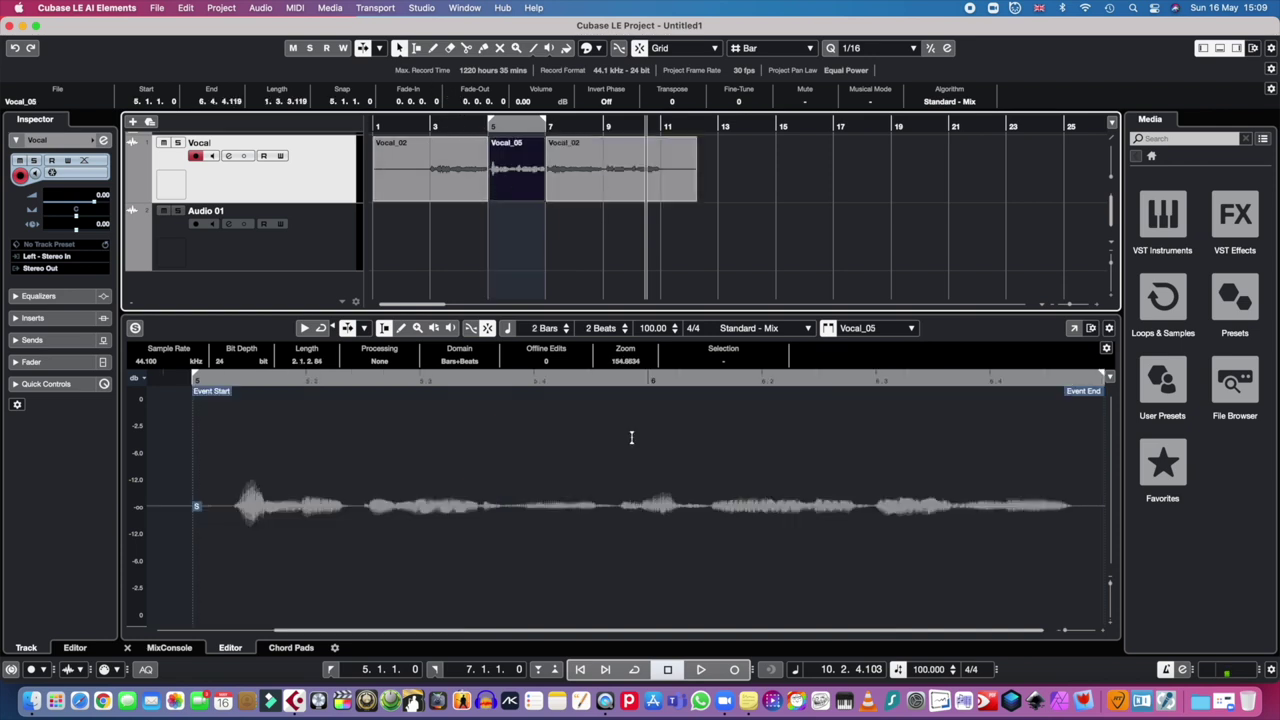
Play the edited vocal from the project start to check the replaced section
left_click(580, 669)
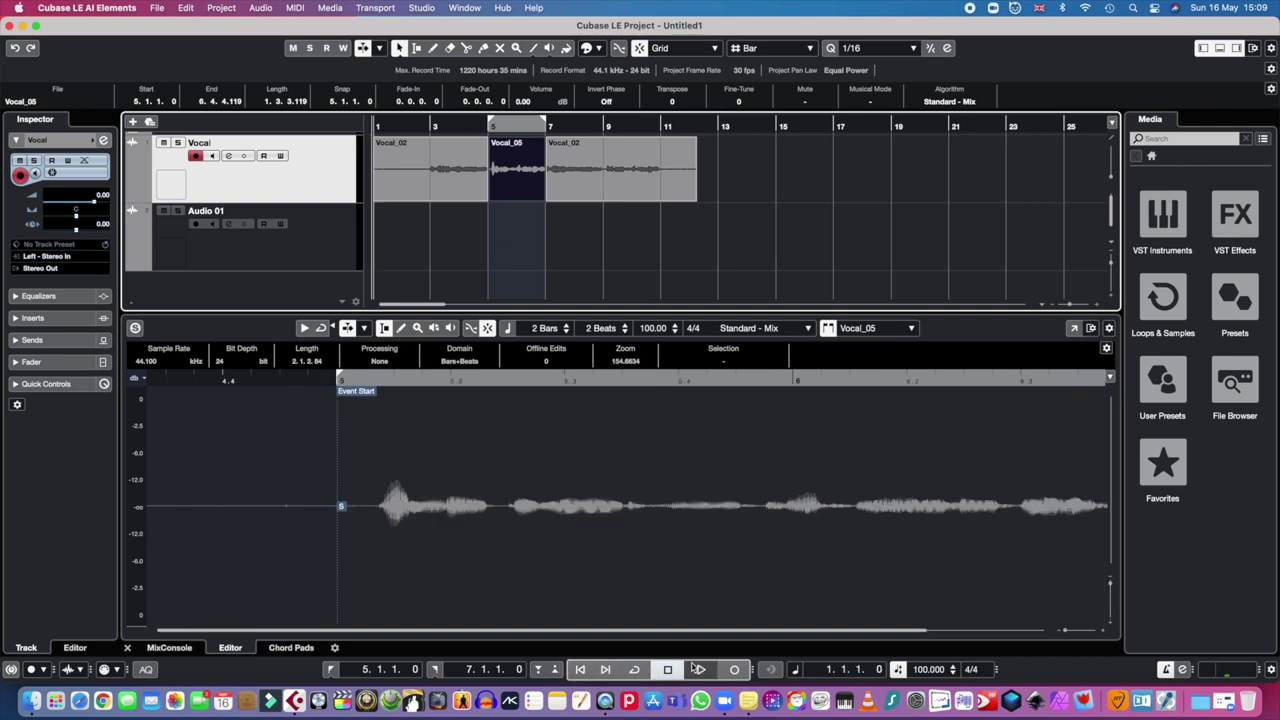
left_click(701, 669)
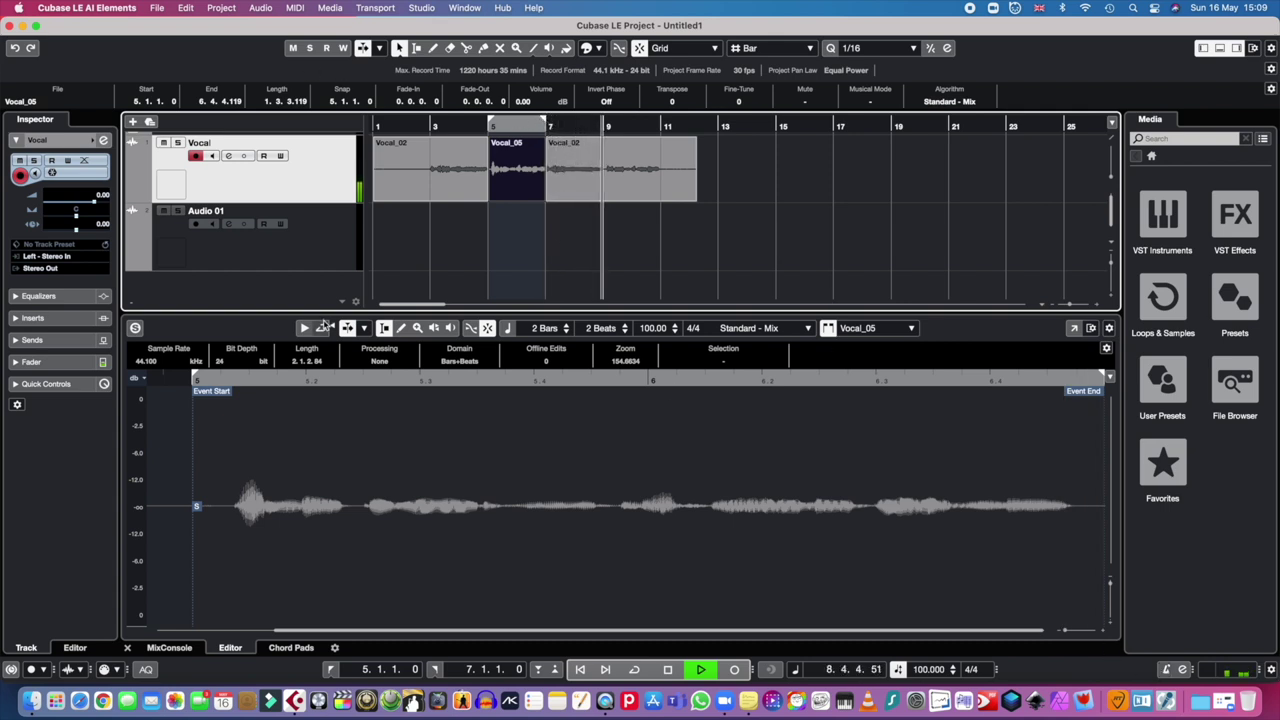
left_click(668, 675)
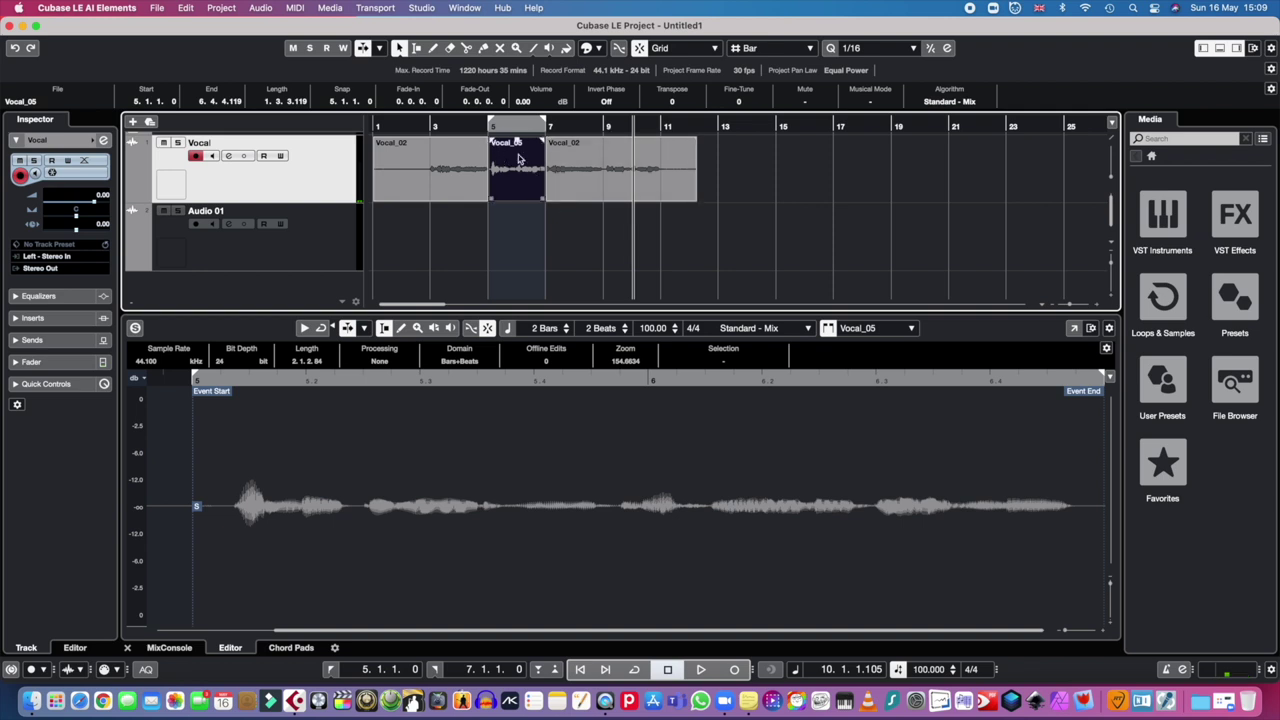
Select all three events on the Vocal track and combine them into a single part with Events to Part
left_click(474, 189)
left_click(594, 192)
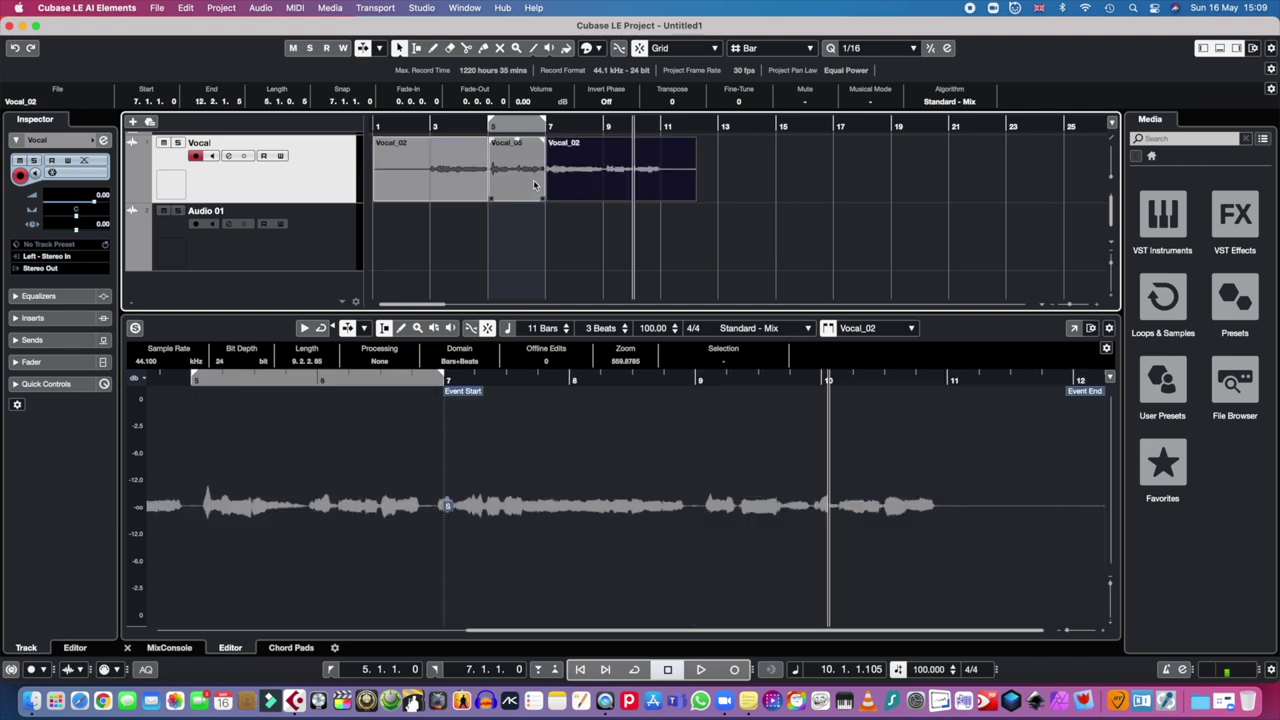
left_click(528, 182)
left_click(454, 183)
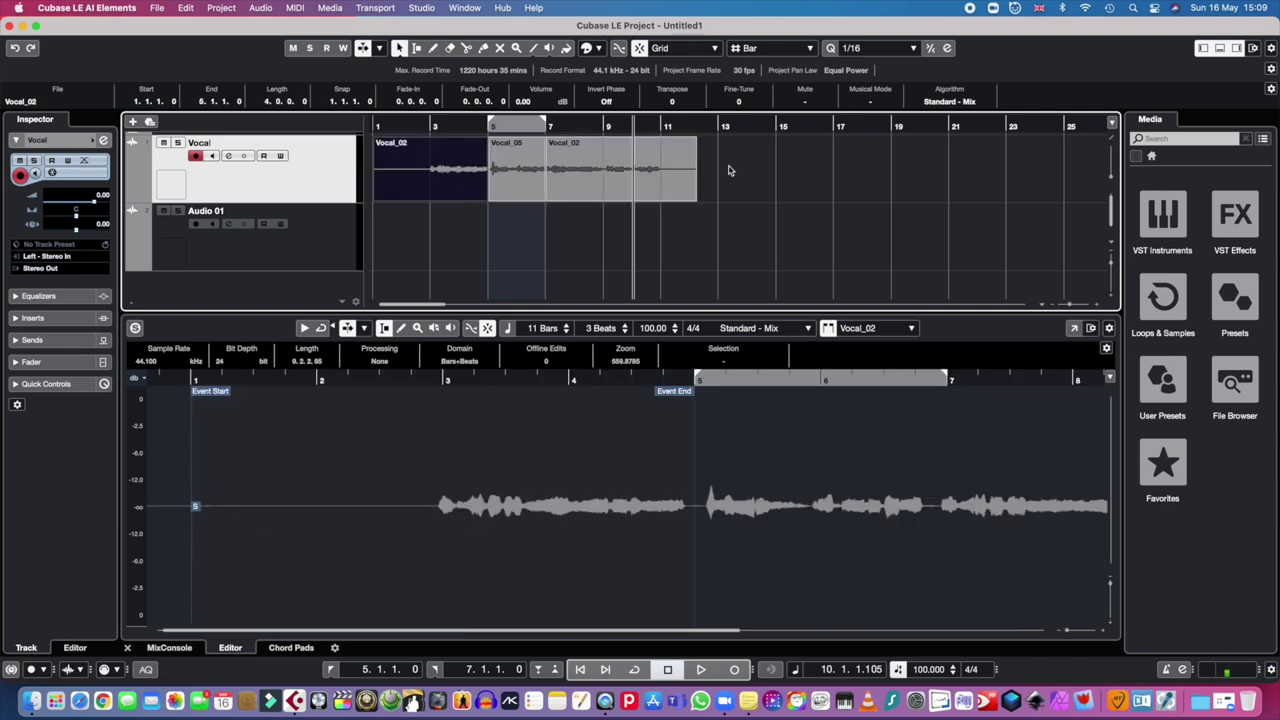
left_click(640, 188)
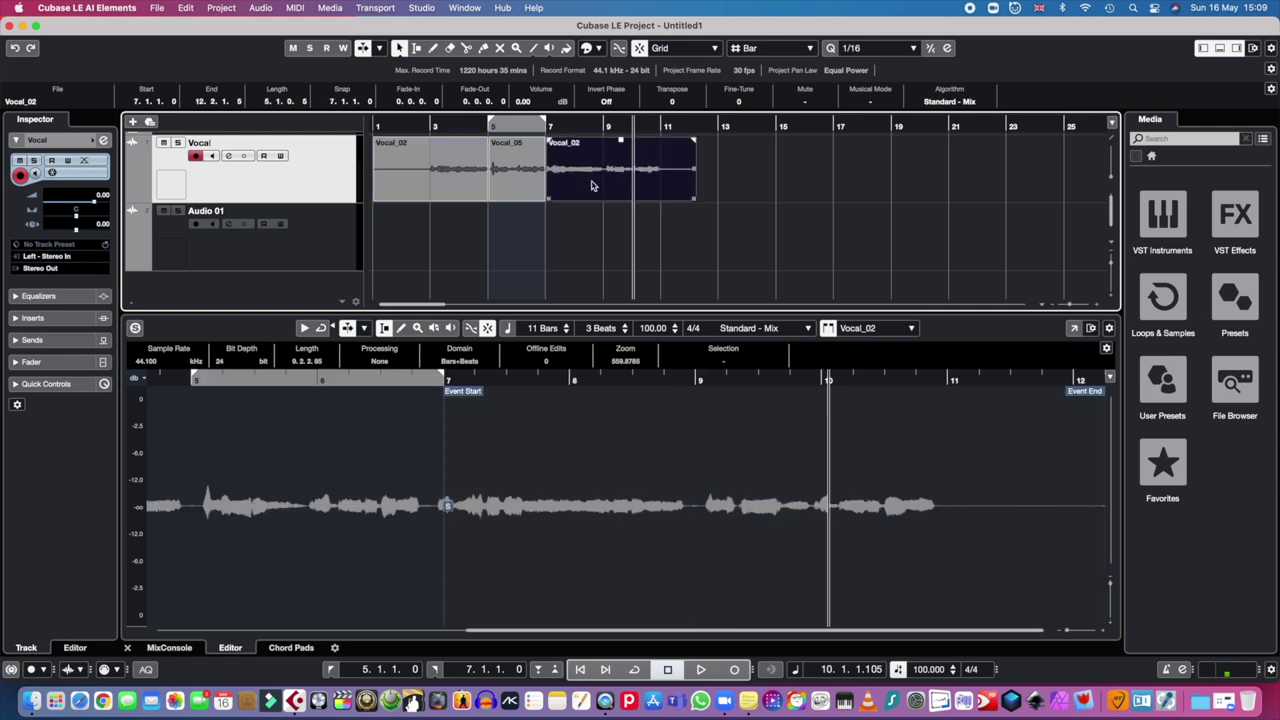
left_click(516, 180)
left_click(450, 179)
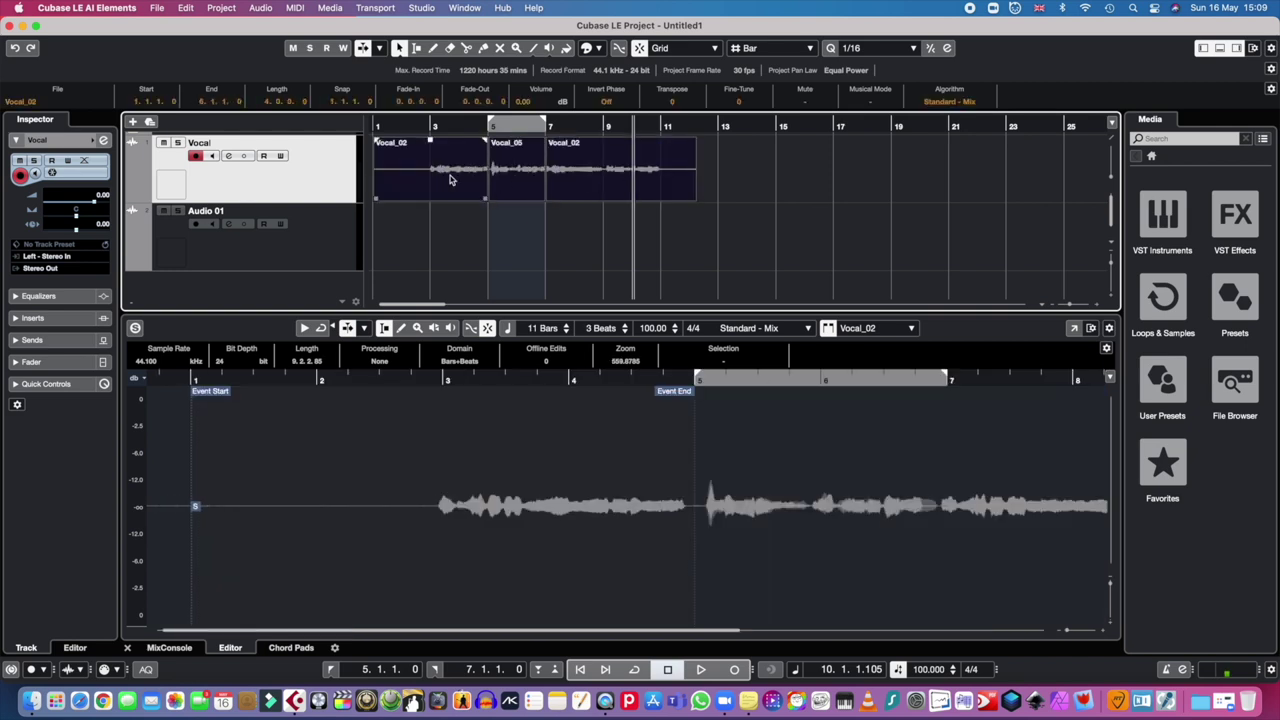
left_click(261, 8)
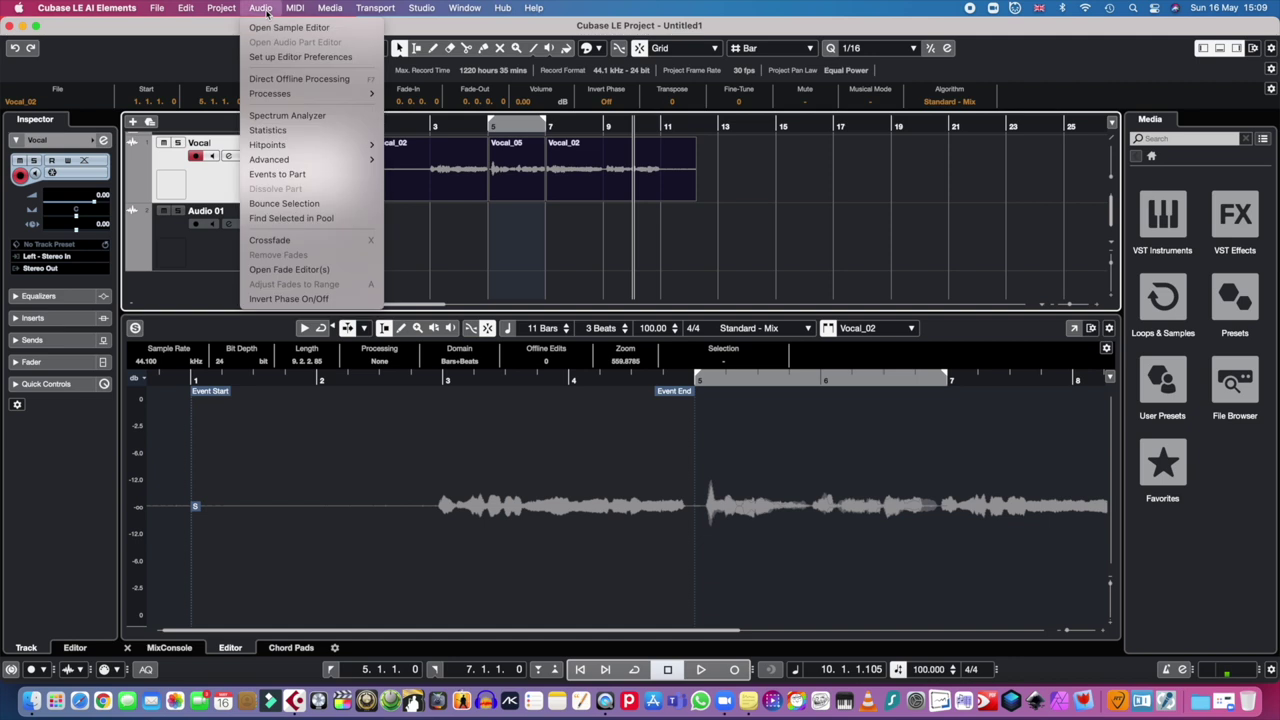
left_click(289, 174)
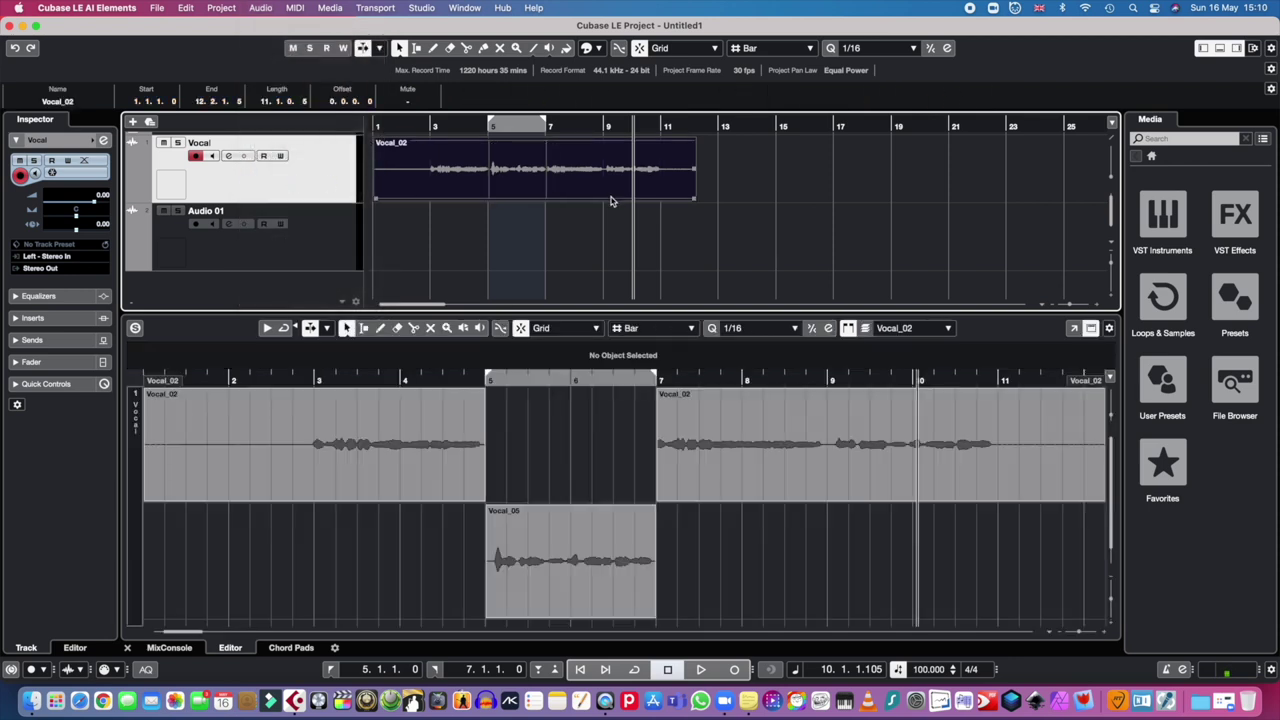
left_click(460, 269)
left_click(491, 182)
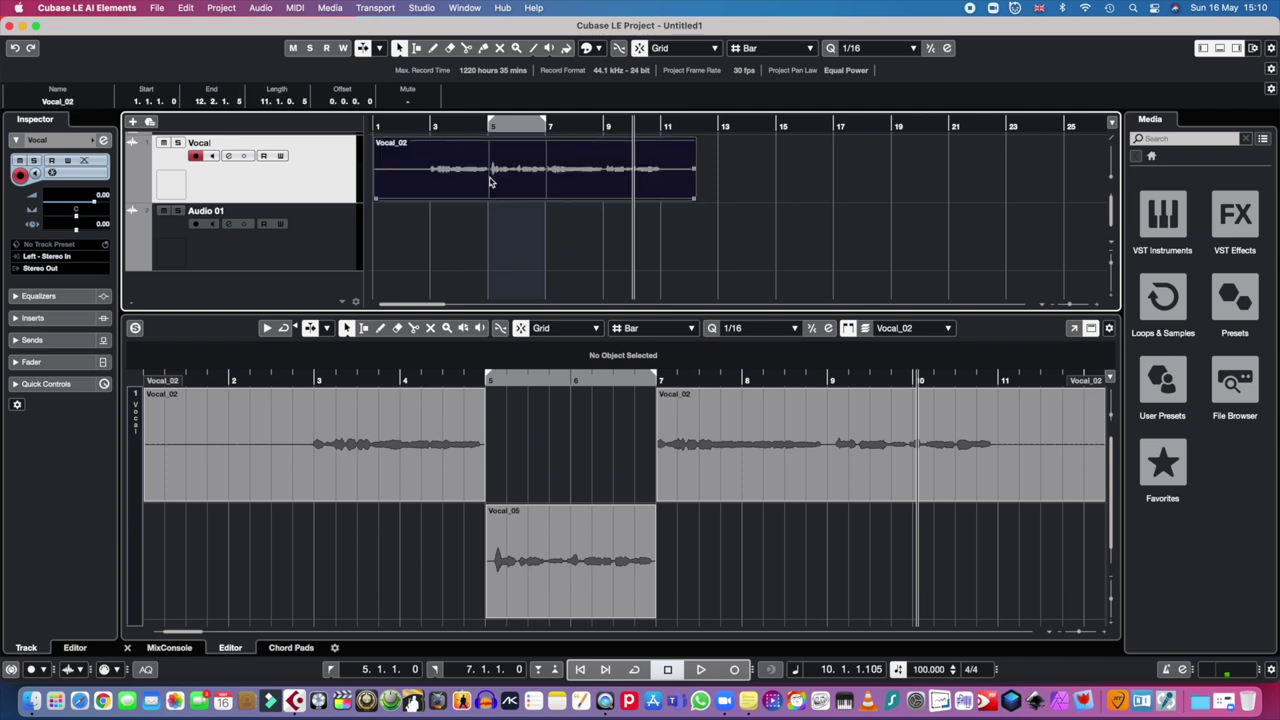
left_click(557, 223)
left_click(552, 170)
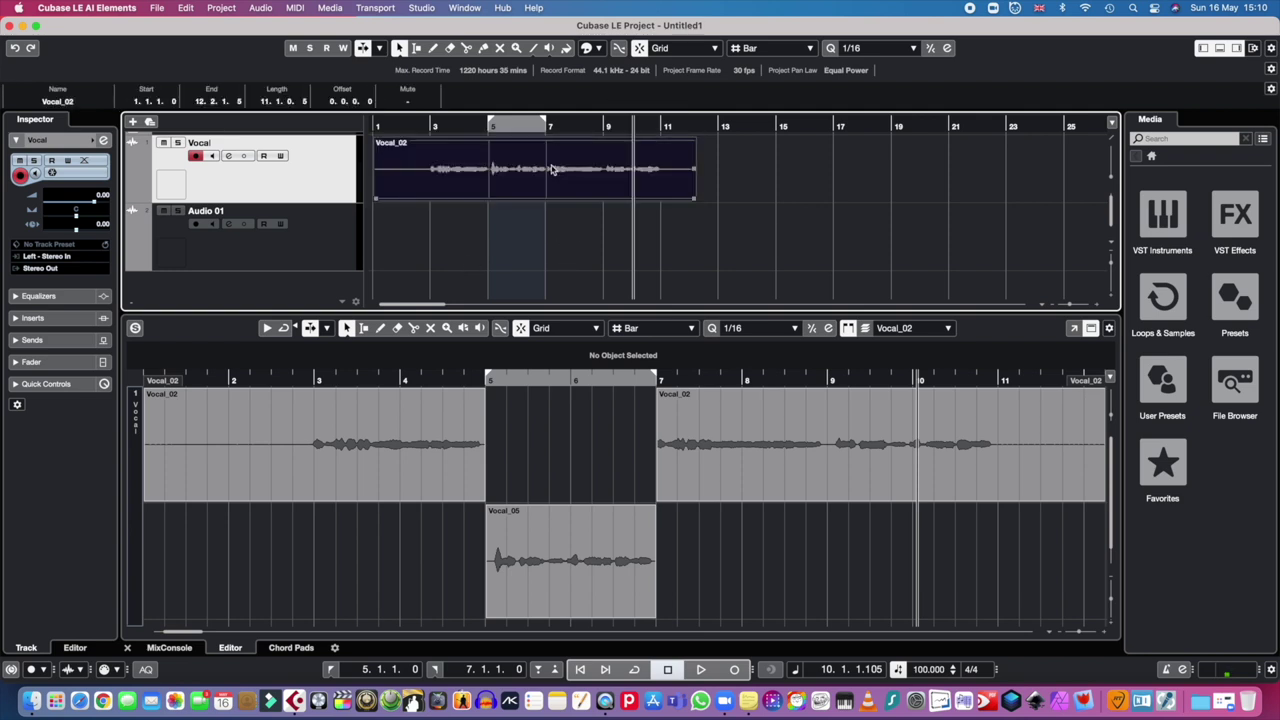